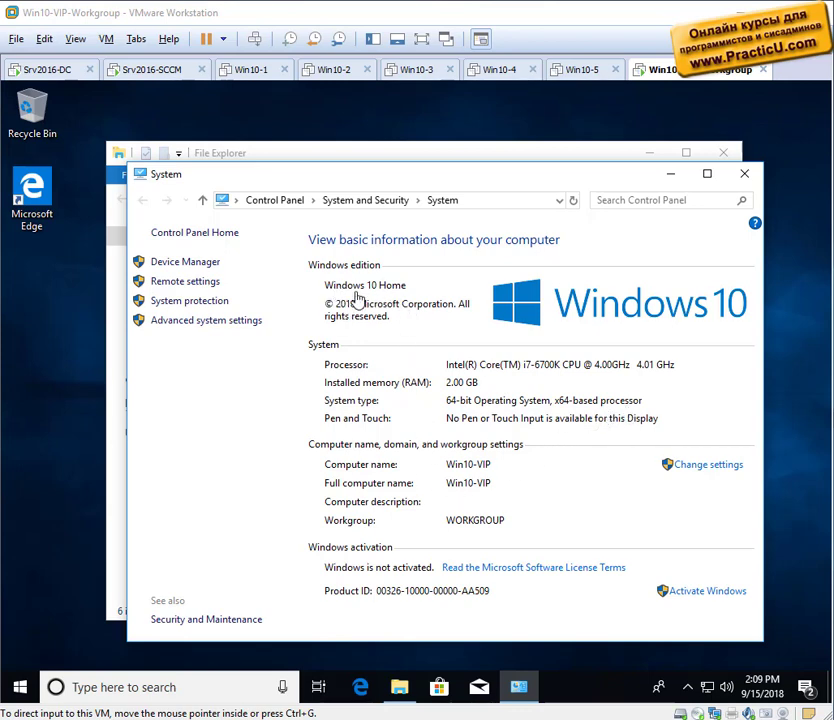
pyautogui.click(695, 466)
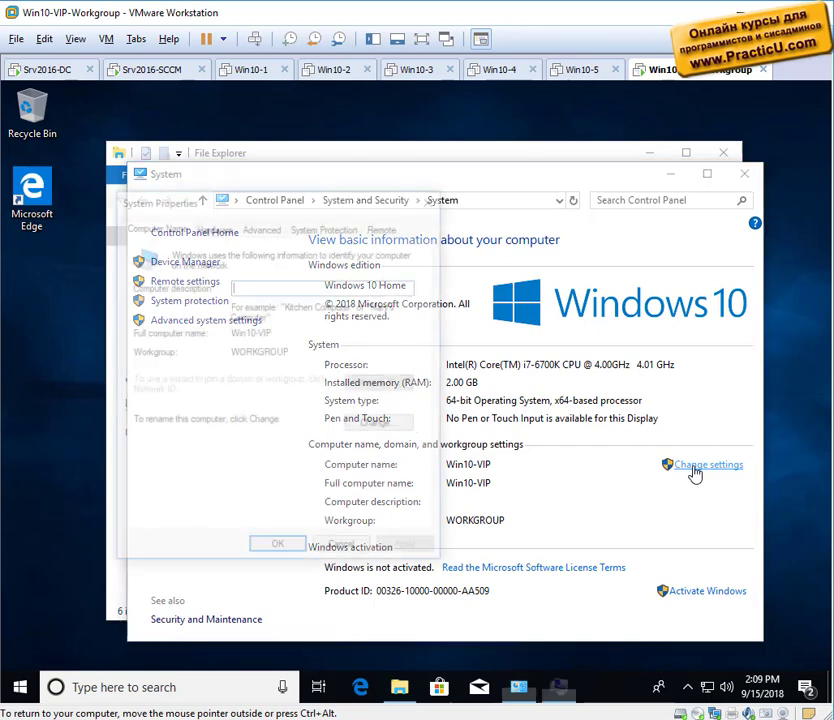
pyautogui.click(364, 427)
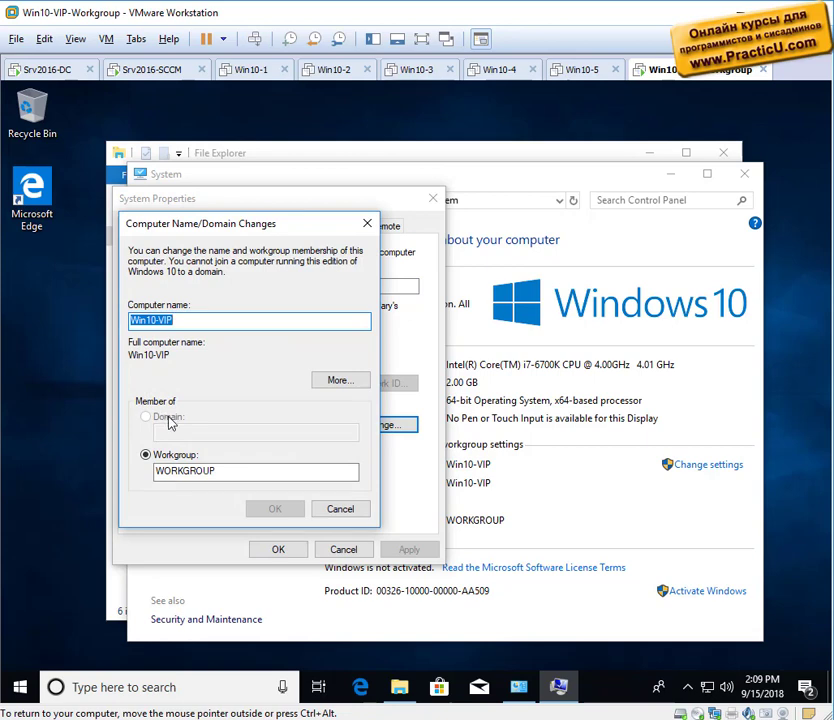
pyautogui.click(340, 510)
pyautogui.click(345, 552)
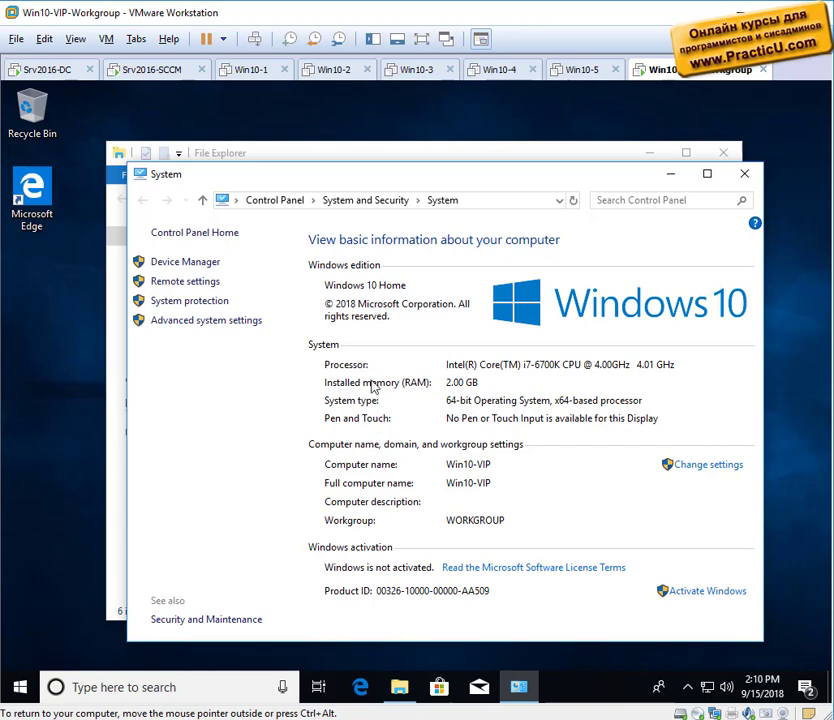
# Check the Devices list on Srv2016-SCCM, then return to the Srv2016-DC virtual machine.
pyautogui.click(178, 72)
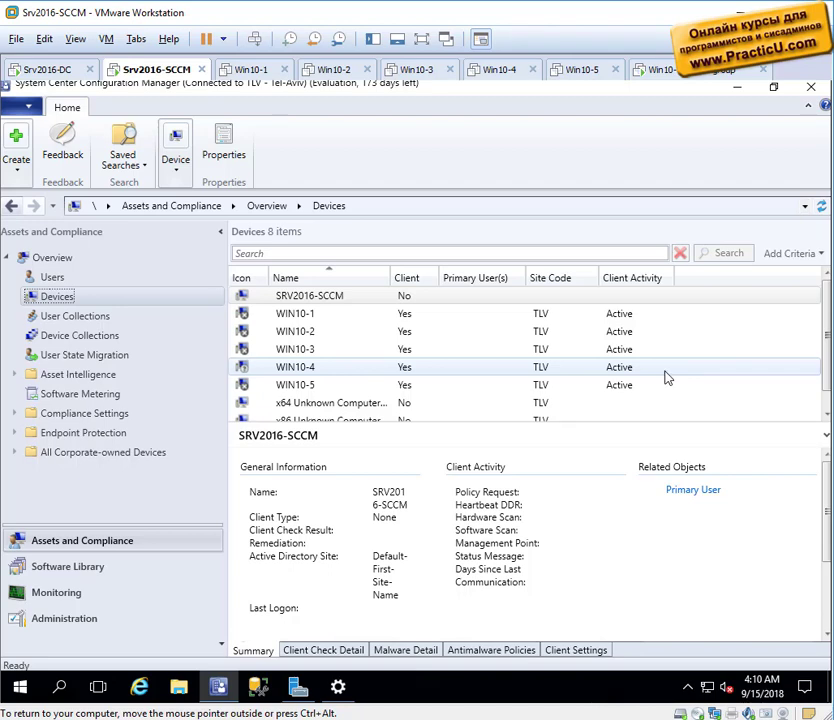
pyautogui.click(45, 69)
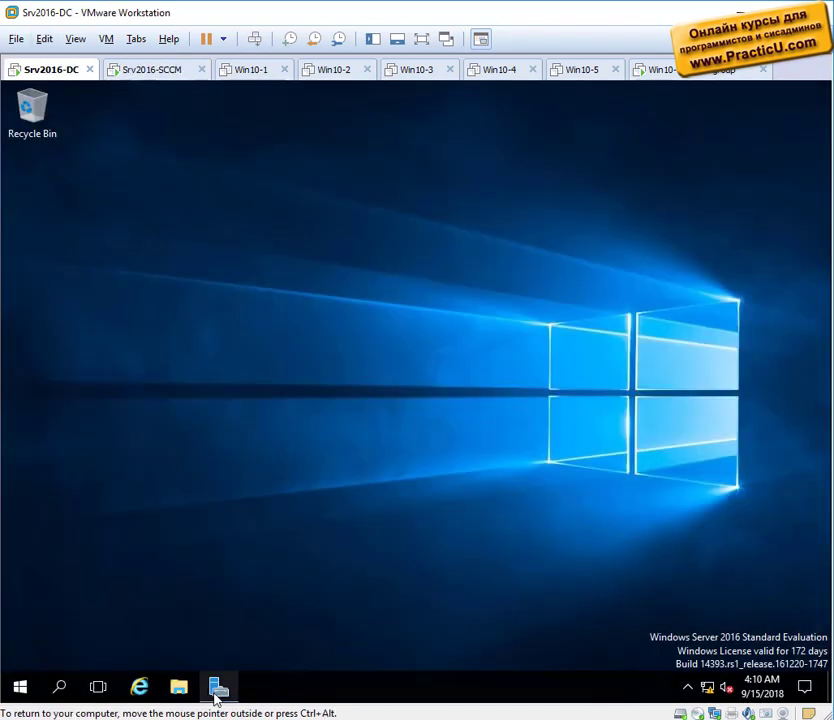
# Open Active Directory Users and Computers and create an SCCM organizational unit under lab.practicu.com.
pyautogui.click(218, 695)
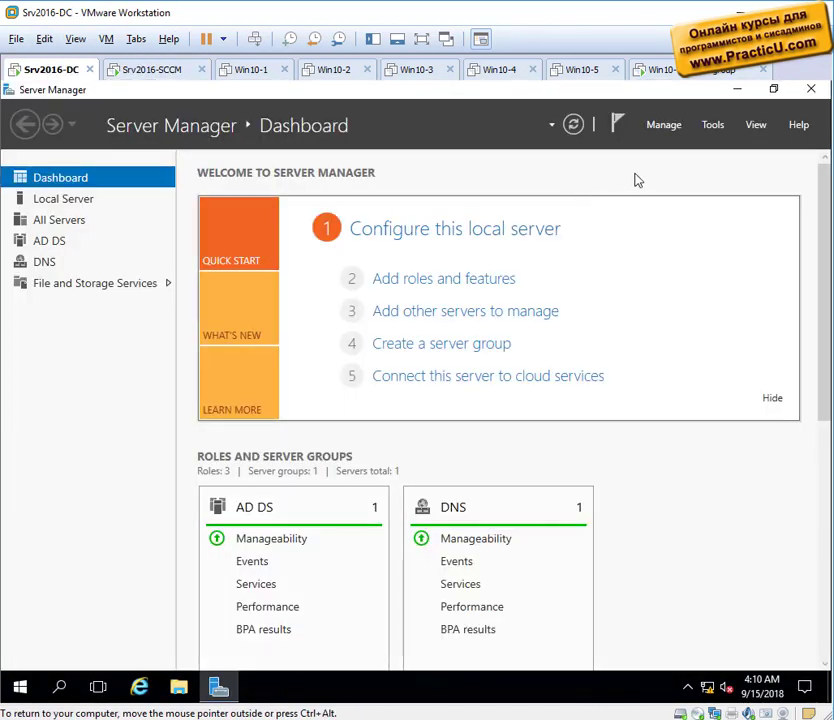
pyautogui.click(707, 133)
pyautogui.click(685, 218)
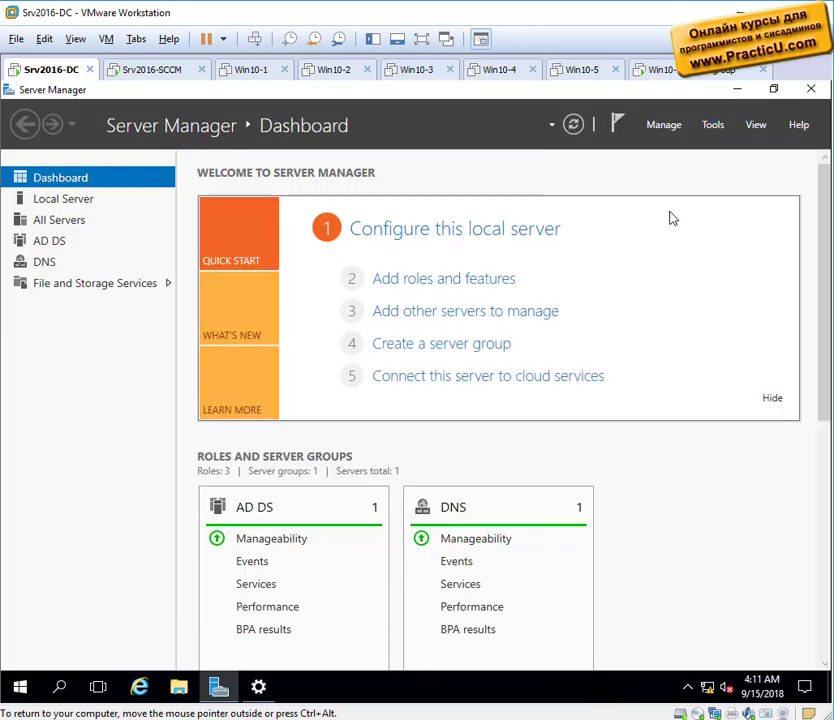
pyautogui.click(60, 181)
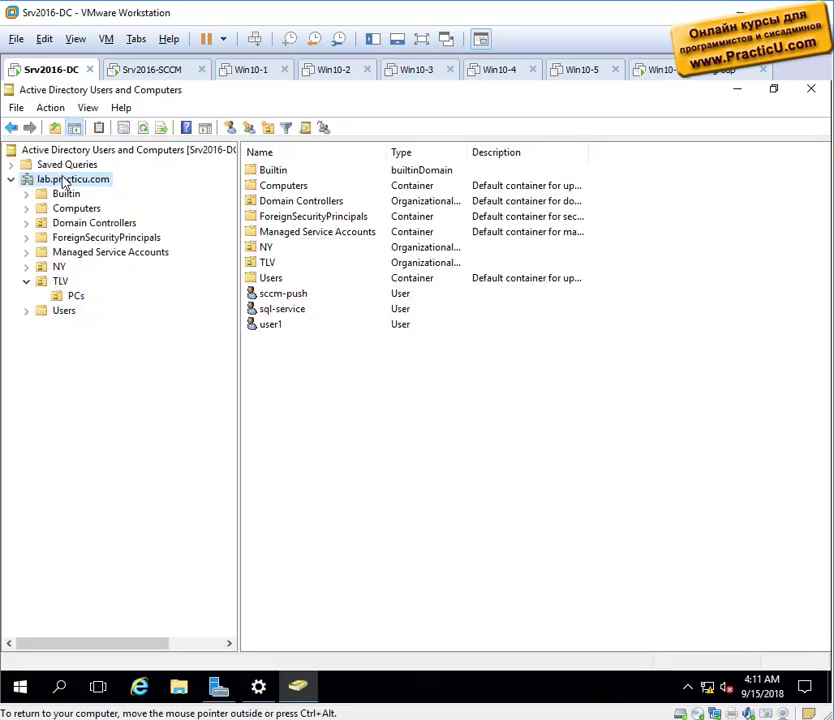
pyautogui.rightClick(60, 181)
pyautogui.moveTo(143, 309)
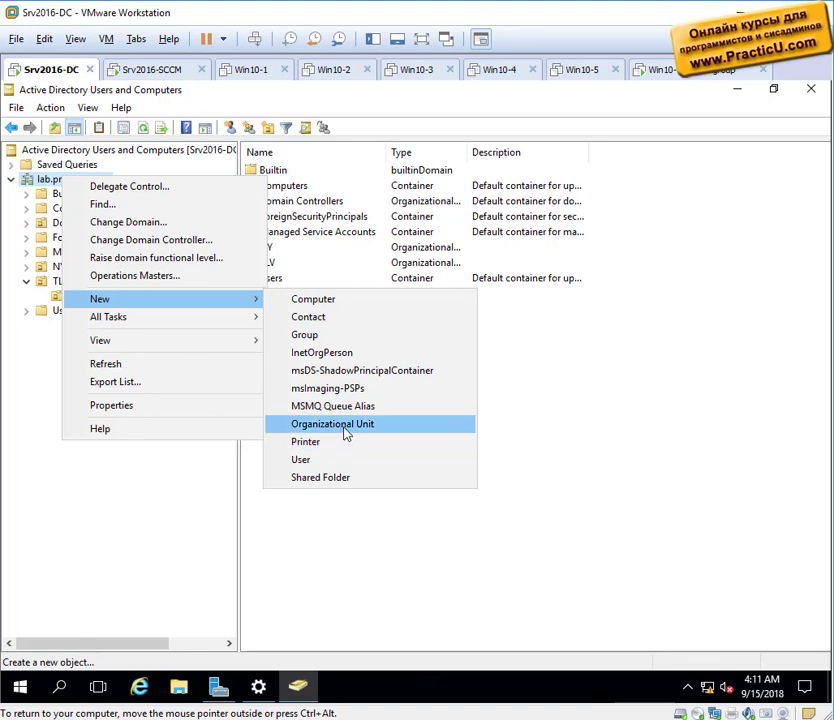
pyautogui.click(346, 421)
pyautogui.write('SMM')
pyautogui.press('BackSpace')
pyautogui.press('BackSpace')
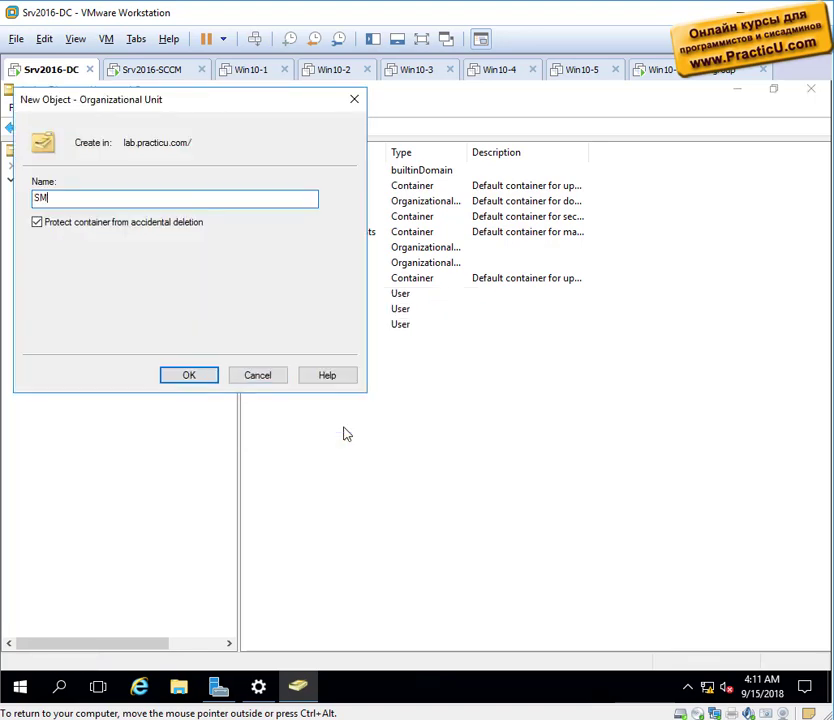
pyautogui.write('CCM')
pyautogui.press('Return')
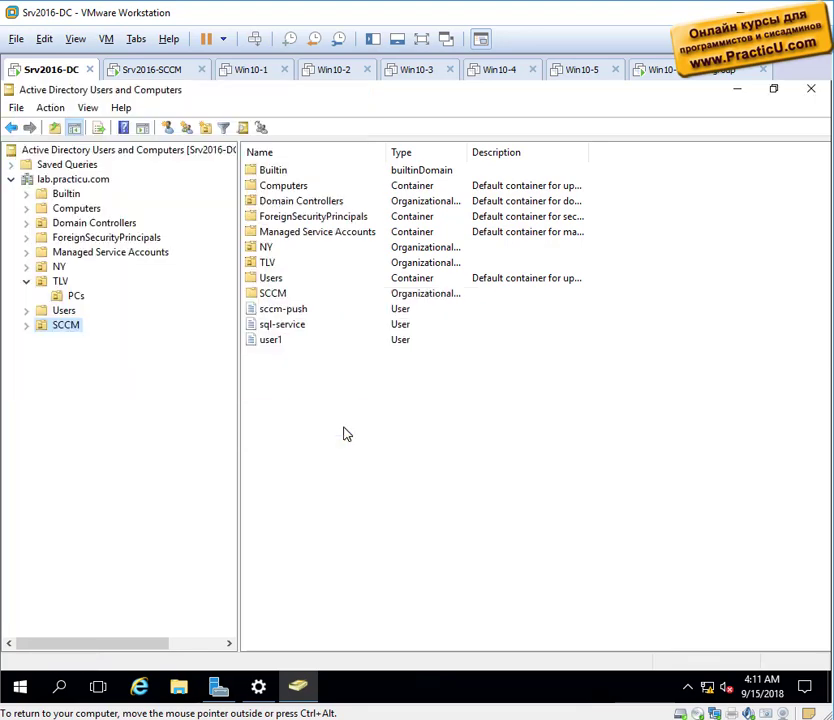
# Move the sccm-push user into the SCCM OU, suppressing further move warnings.
pyautogui.click(72, 180)
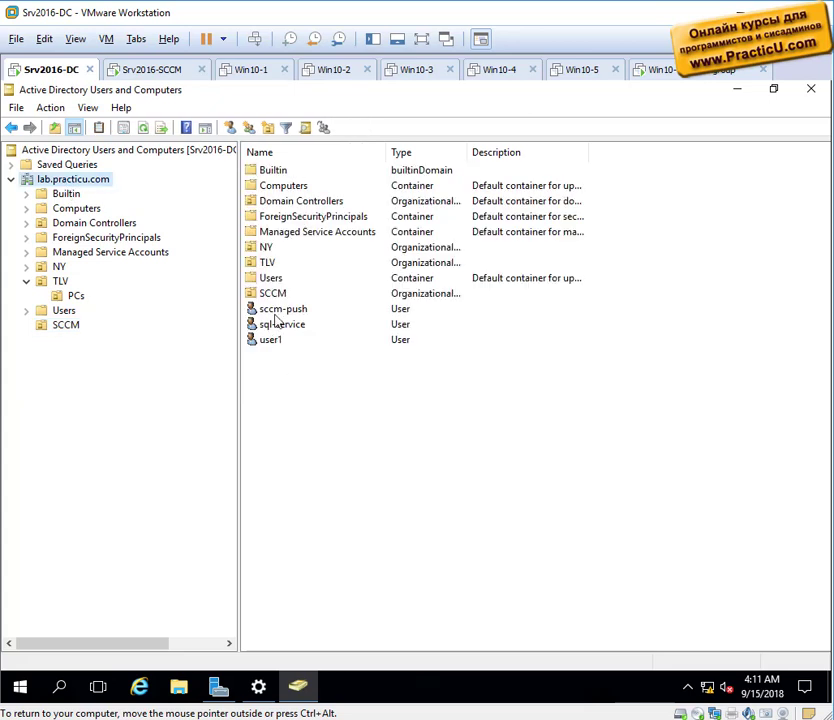
pyautogui.moveTo(150, 335); pyautogui.dragTo(40, 330)
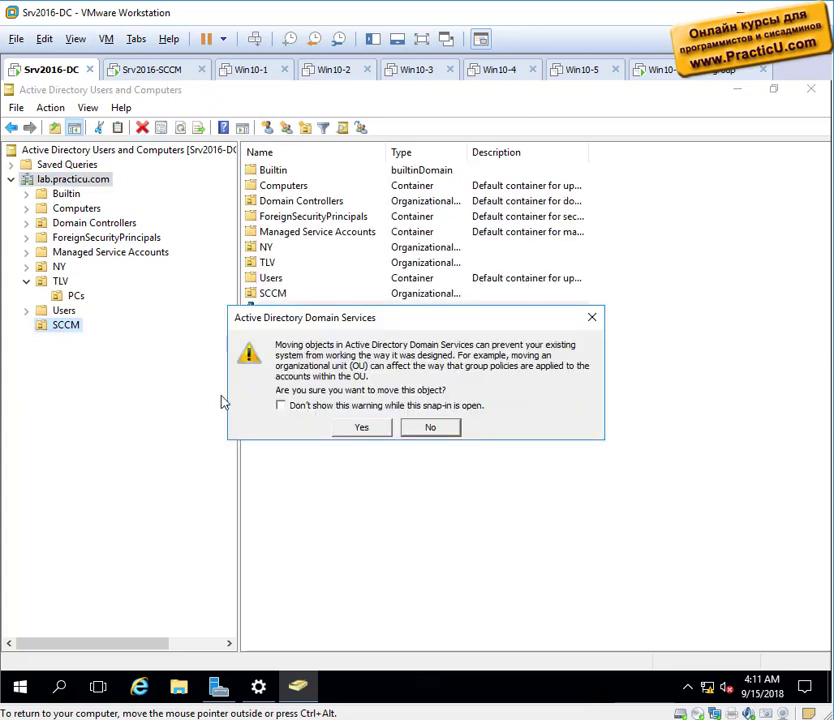
pyautogui.click(292, 408)
pyautogui.click(357, 428)
pyautogui.click(64, 326)
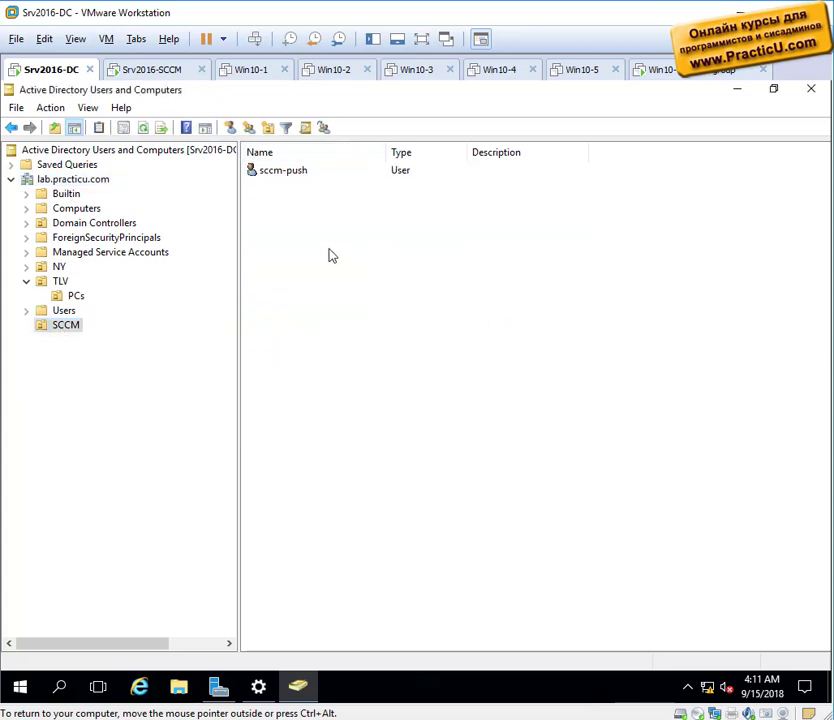
# Start a new user in the SCCM OU named sccm-naa with logon name sccm-naa.
pyautogui.rightClick(329, 251)
pyautogui.moveTo(402, 320)
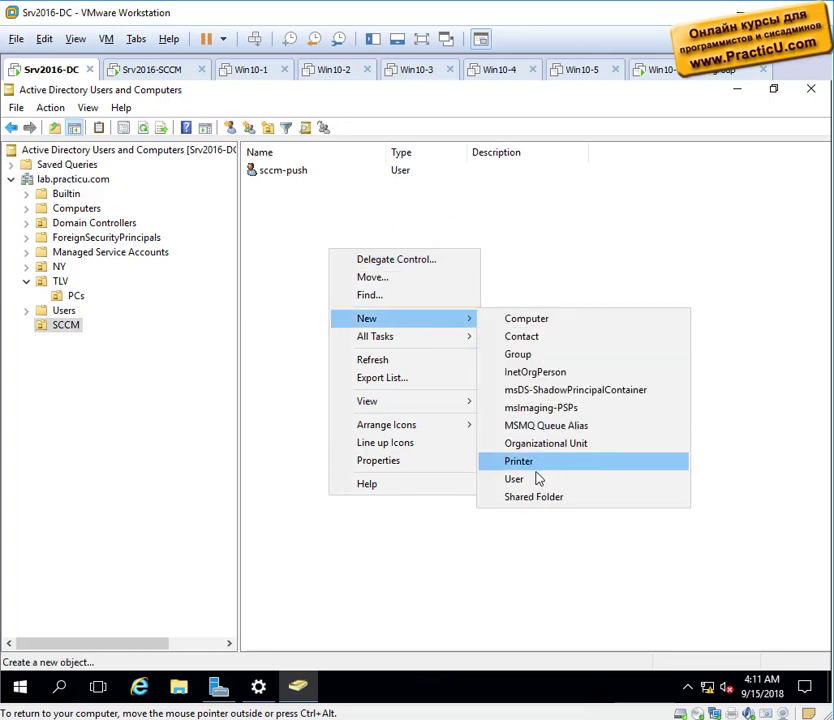
pyautogui.click(537, 478)
pyautogui.write('sccm')
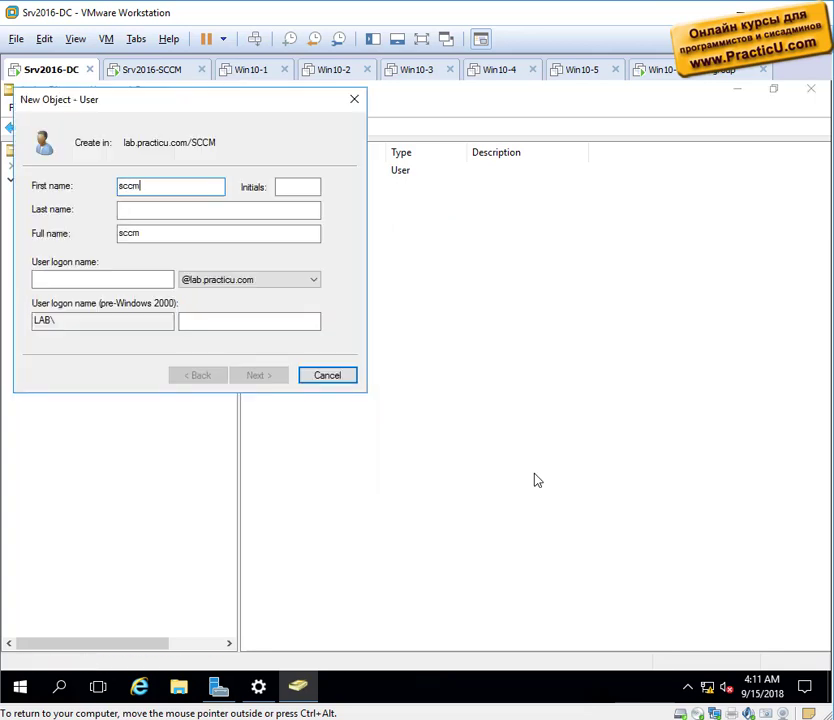
pyautogui.write('-naa')
pyautogui.hotkey('ctrl', 'a')
pyautogui.press('Tab')
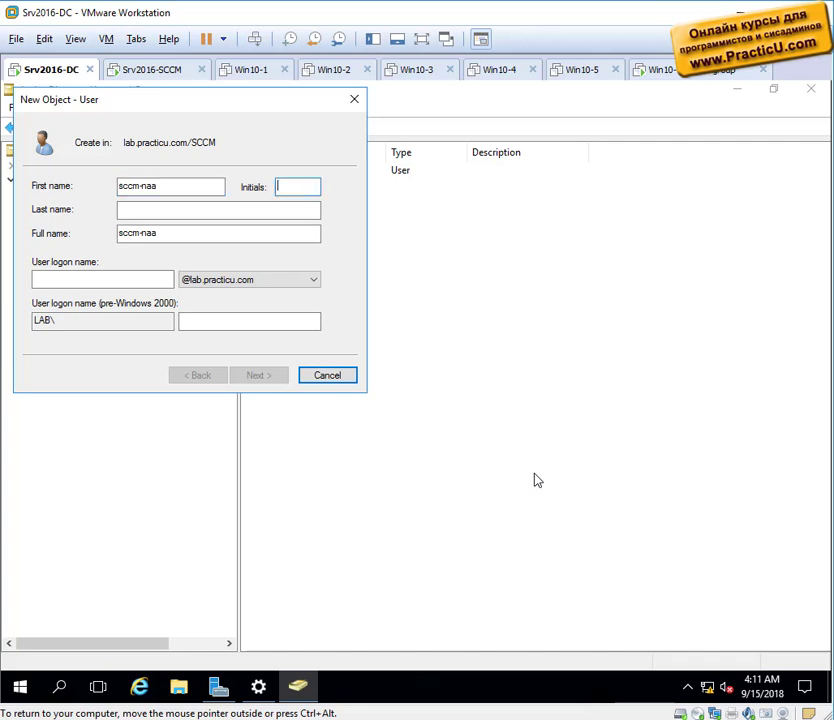
pyautogui.press('Tab')
pyautogui.press('Tab')
pyautogui.hotkey('ctrl', 'c')
pyautogui.press('Tab')
pyautogui.hotkey('ctrl', 'v')
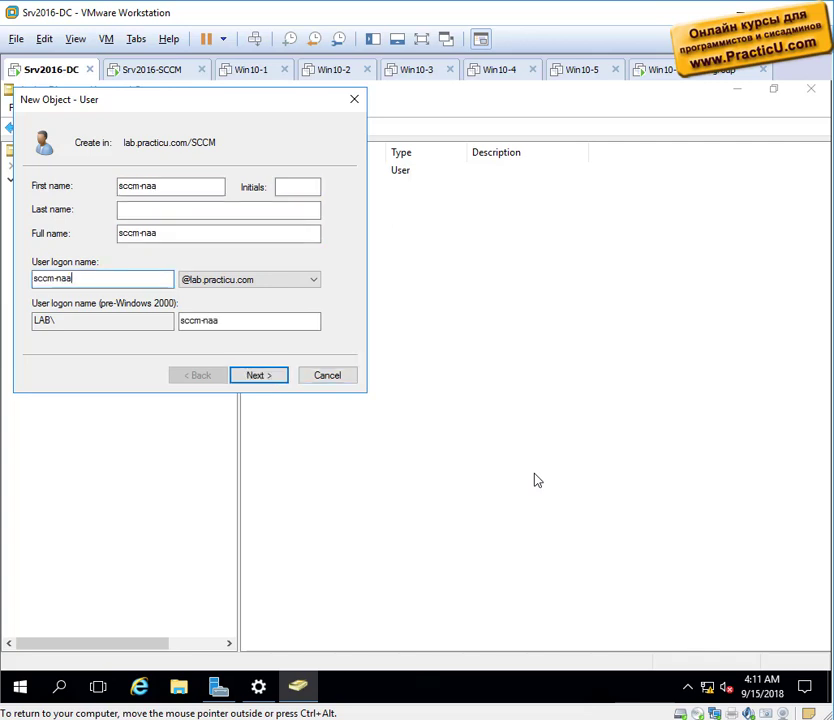
pyautogui.press('Return')
# Give sccm-naa a password that never expires and cannot be changed, and finish creating it.
pyautogui.write('Pa$$w0rd')
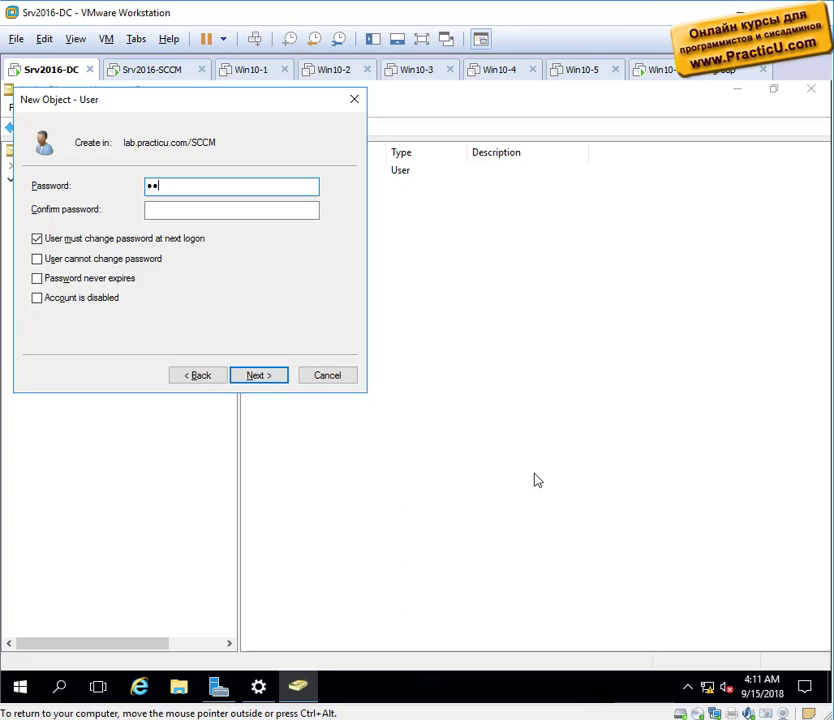
pyautogui.press('Tab')
pyautogui.write('P')
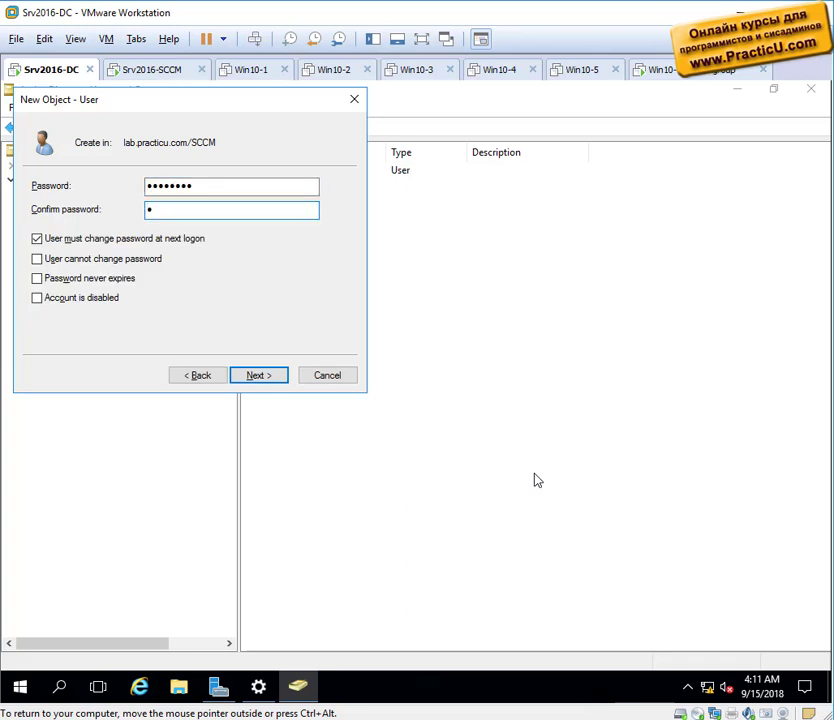
pyautogui.write('a$$w0rd')
pyautogui.press('Tab')
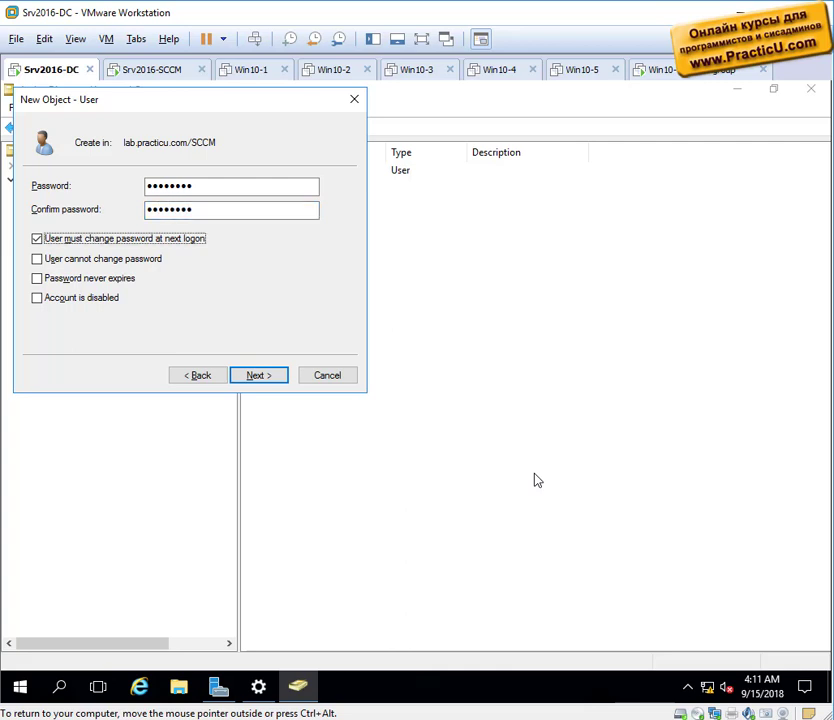
pyautogui.press('space')
pyautogui.press('Tab')
pyautogui.press('space')
pyautogui.press('Tab')
pyautogui.press('space')
pyautogui.press('Return')
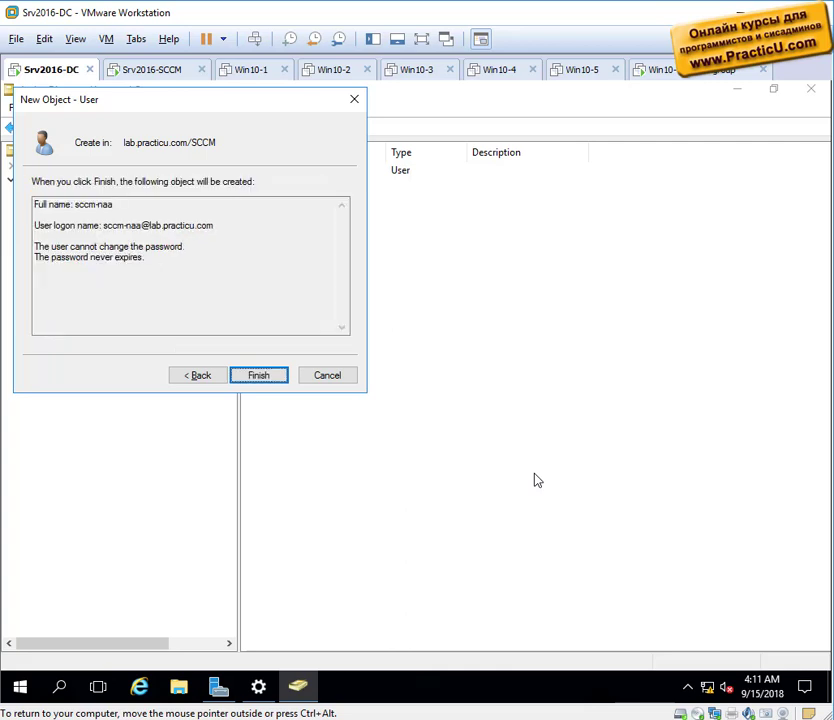
pyautogui.press('Return')
# Review sccm-naa's group memberships, then go to the Srv2016-SCCM machine.
pyautogui.doubleClick(256, 169)
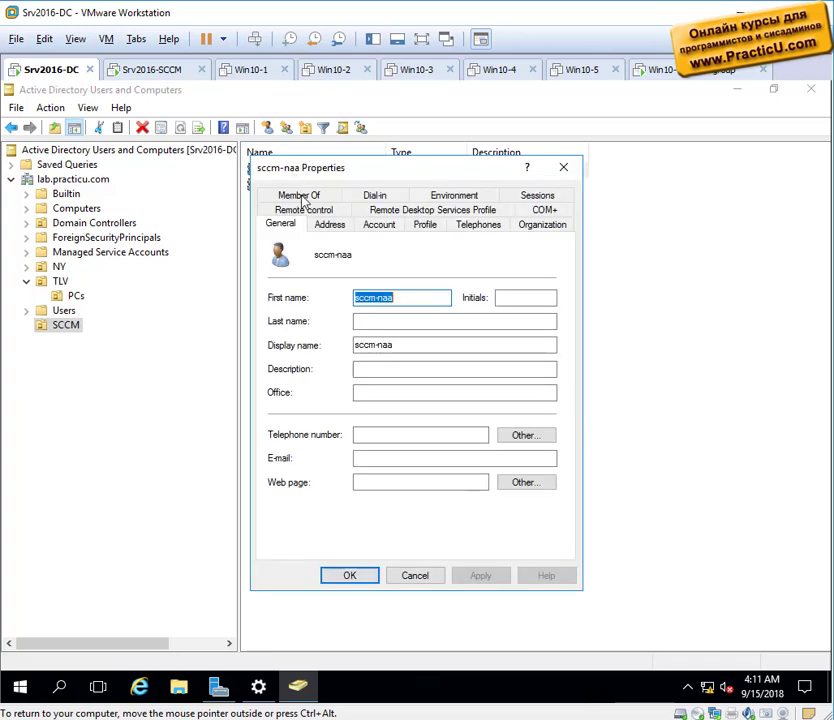
pyautogui.click(308, 195)
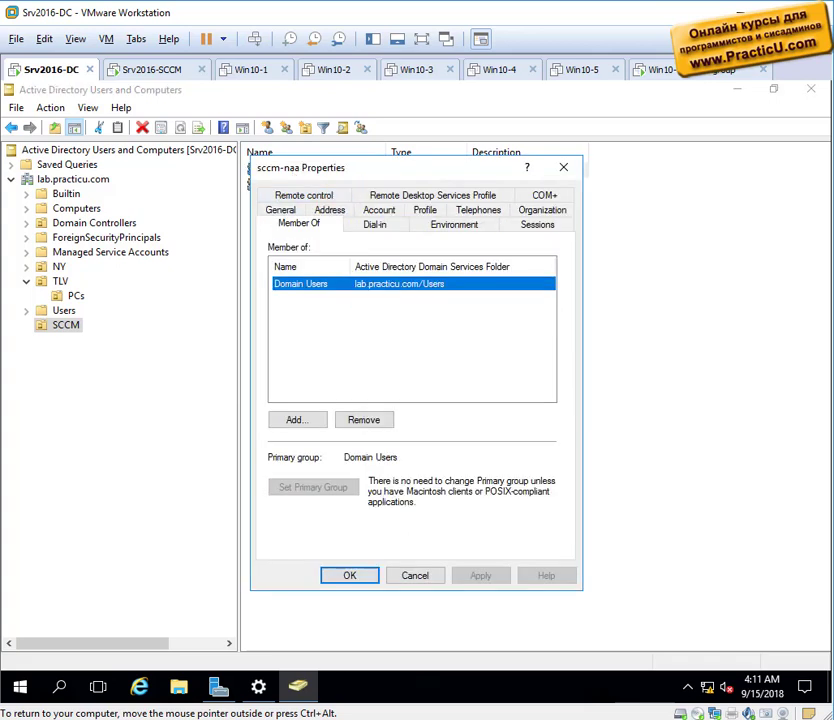
pyautogui.moveTo(396, 173); pyautogui.dragTo(471, 205)
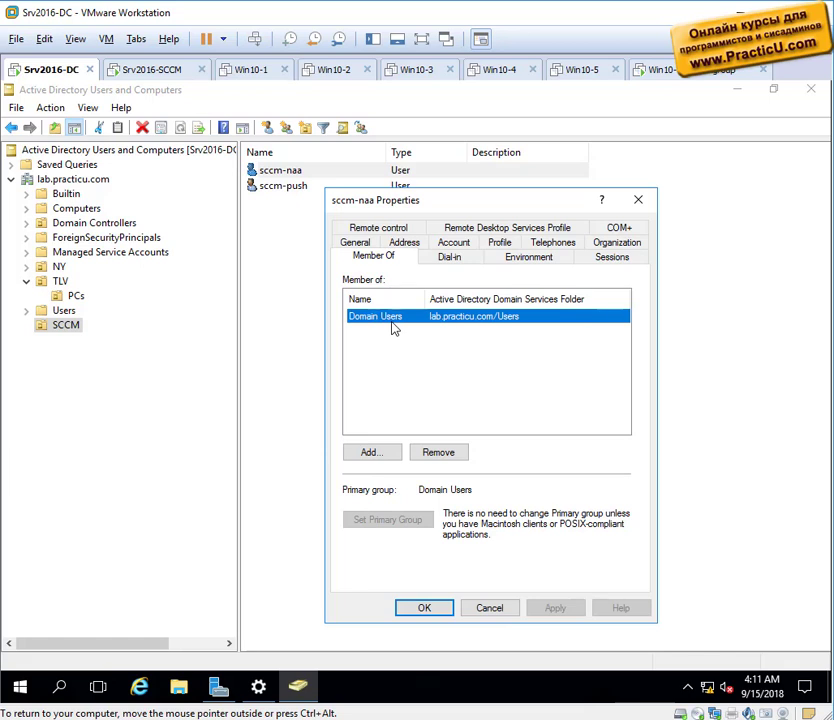
pyautogui.click(638, 199)
pyautogui.click(150, 69)
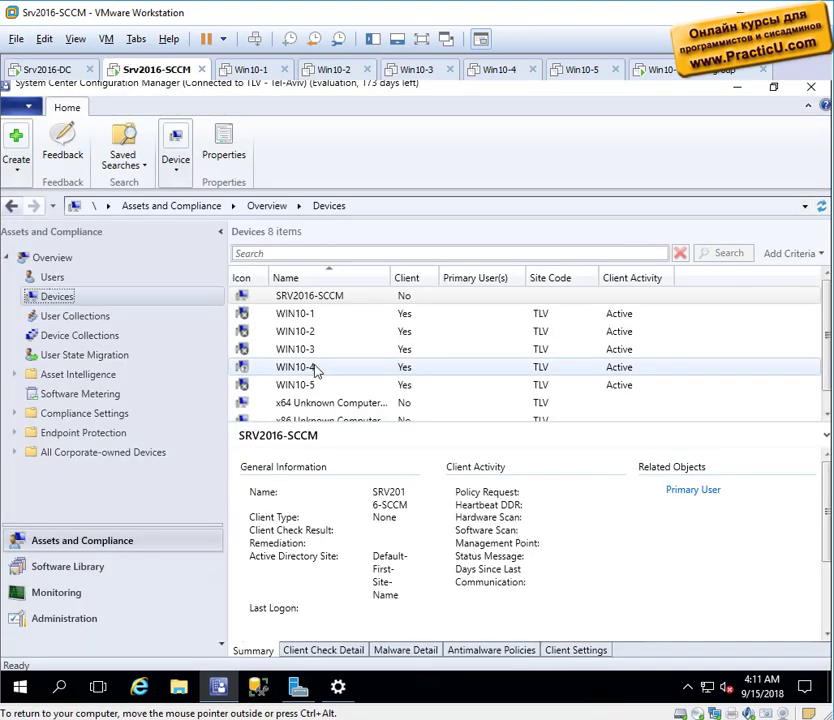
# Open Software Distribution component properties for site TLV - Tel-Aviv under Administration > Sites.
pyautogui.click(70, 625)
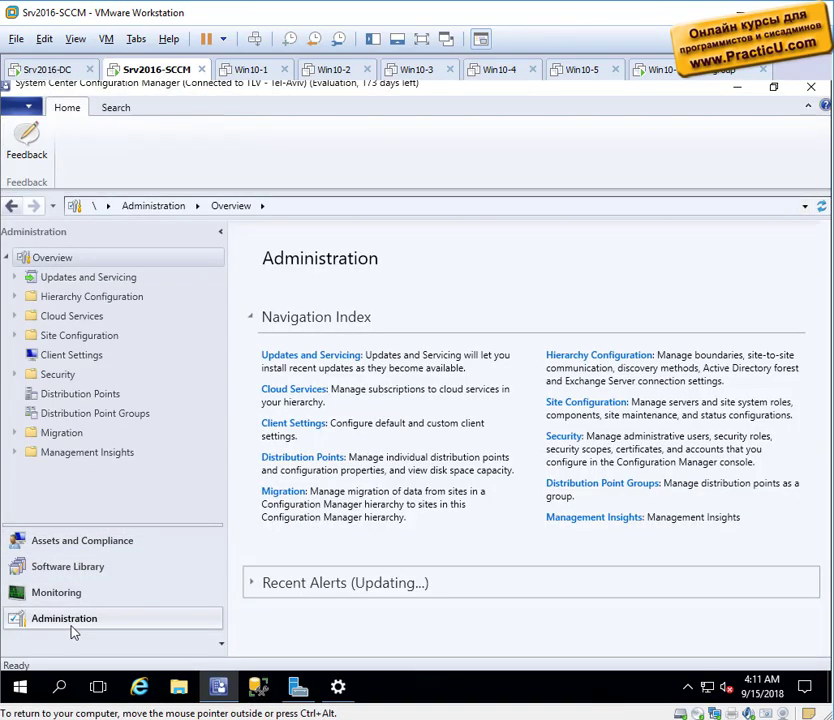
pyautogui.click(14, 335)
pyautogui.click(57, 356)
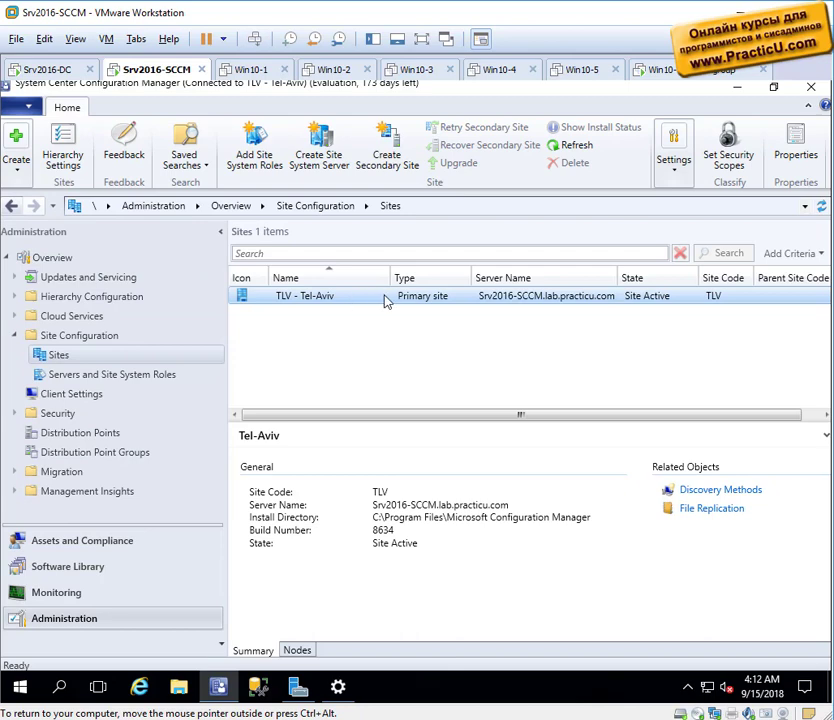
pyautogui.rightClick(386, 298)
pyautogui.moveTo(461, 490)
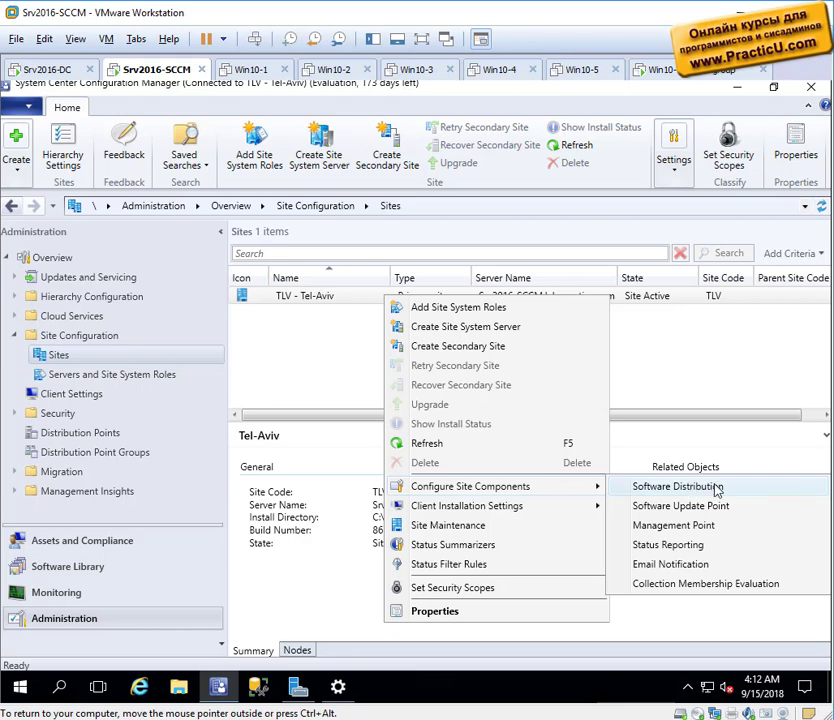
pyautogui.click(709, 488)
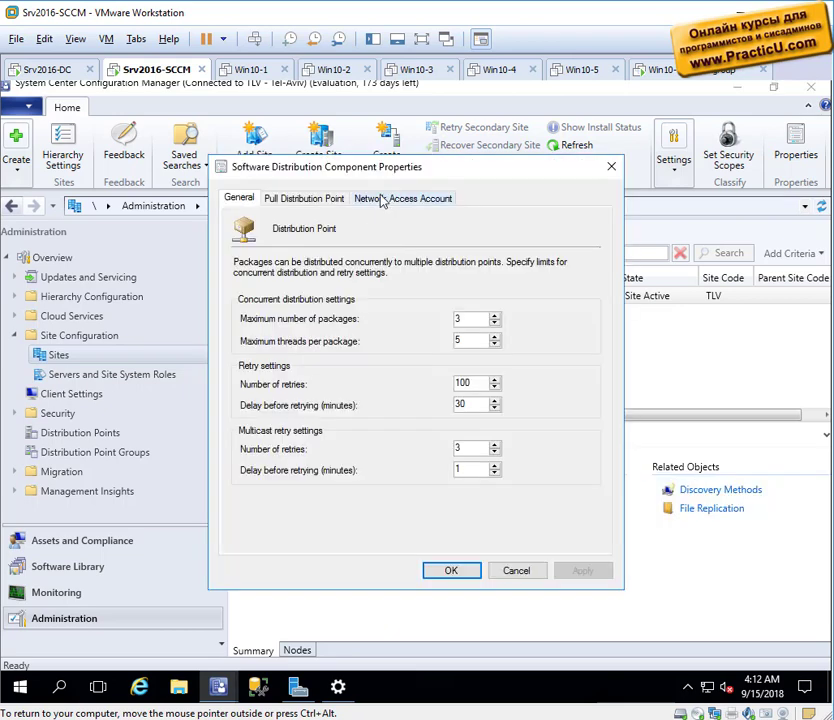
# On the Network Access Account tab, choose Specify the account and add a new account.
pyautogui.click(410, 199)
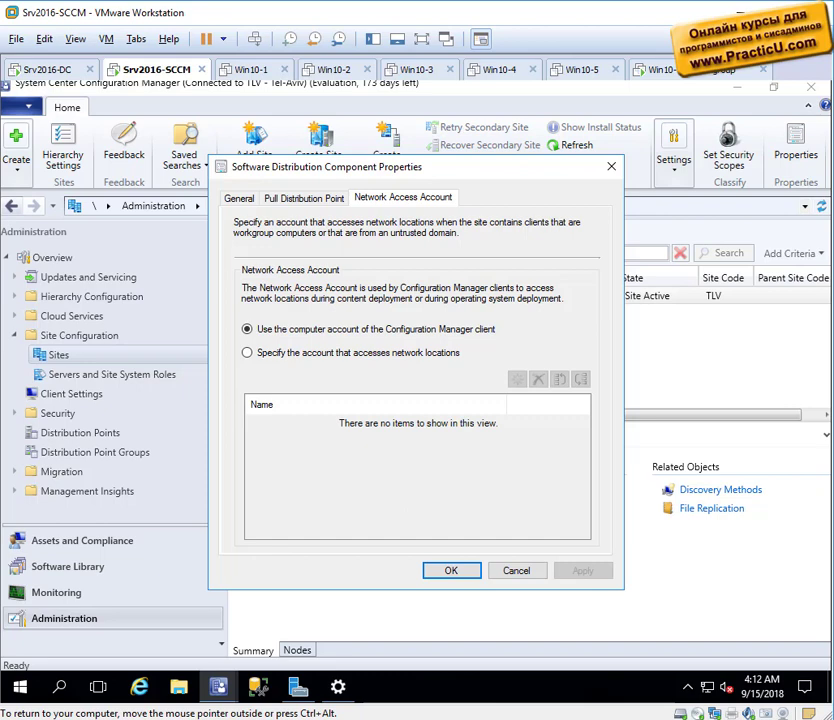
pyautogui.click(445, 354)
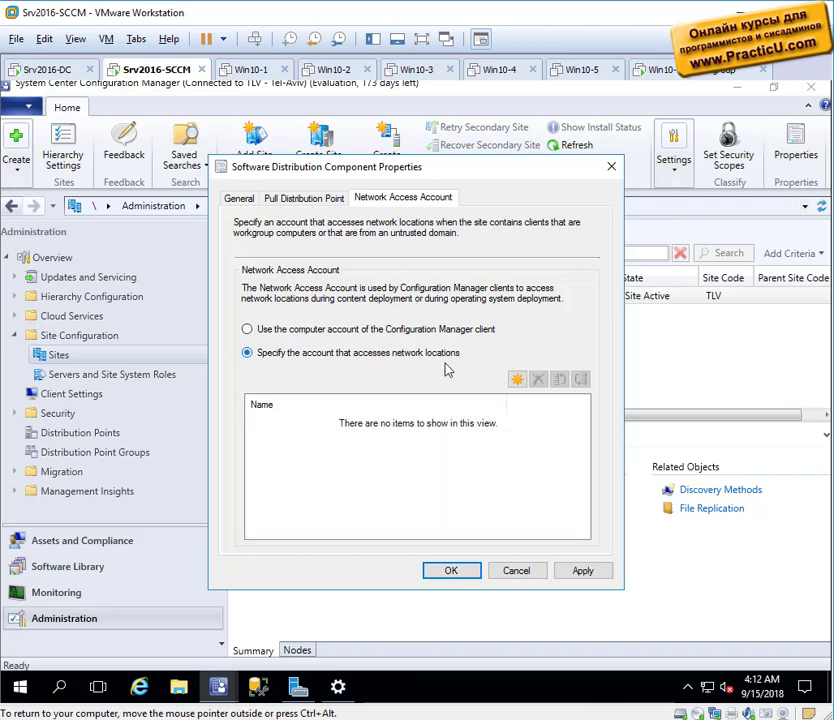
pyautogui.click(517, 381)
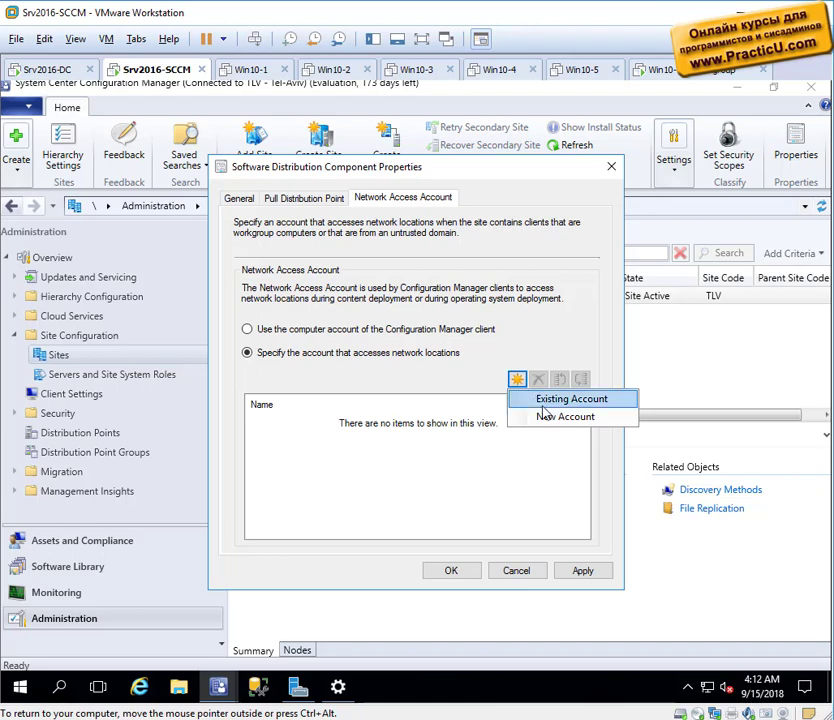
pyautogui.click(546, 405)
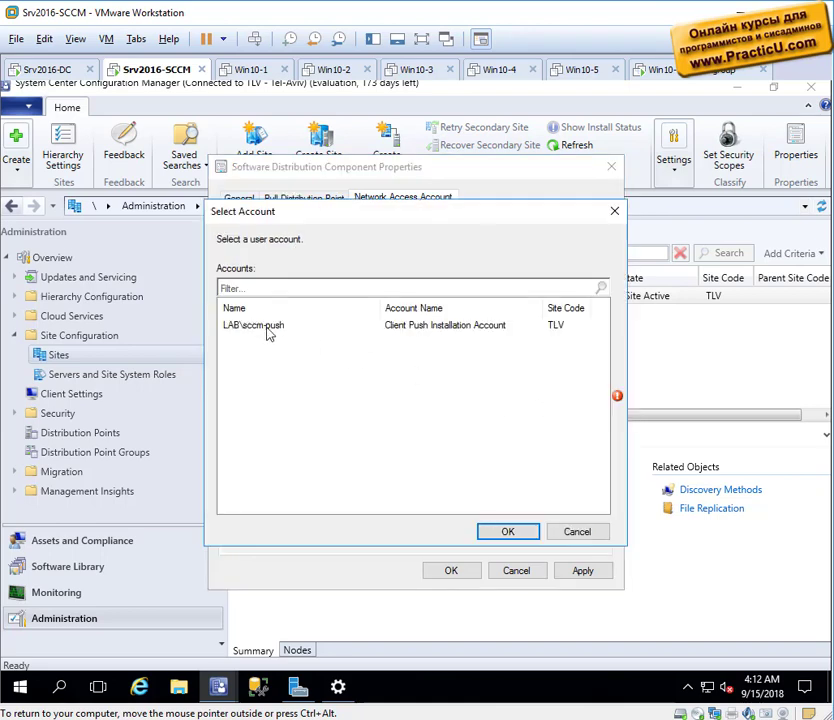
pyautogui.click(578, 532)
pyautogui.click(517, 379)
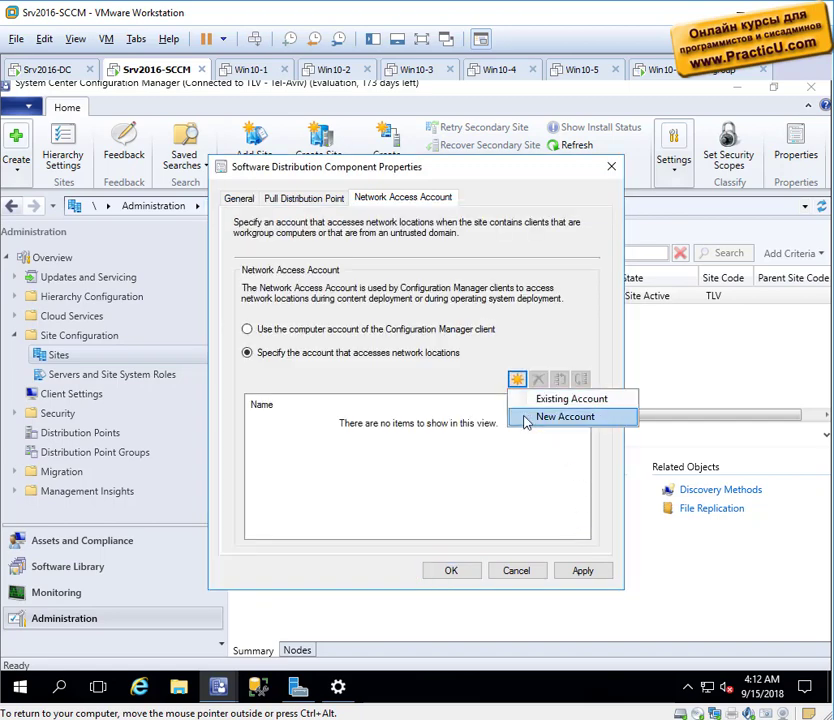
pyautogui.click(524, 417)
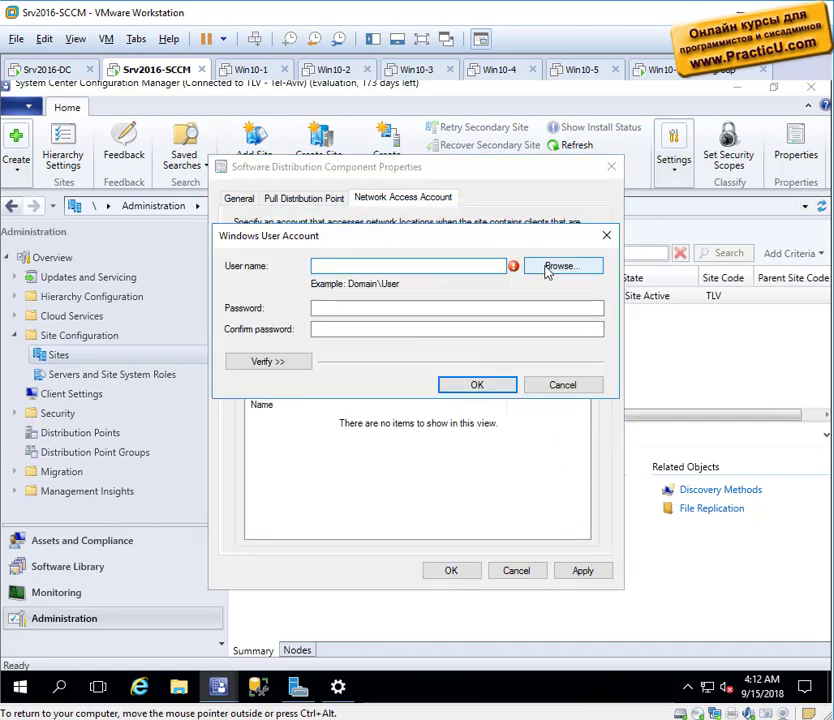
# Pick LAB\sccm-naa from the directory, enter its password twice, and confirm both dialogs.
pyautogui.click(547, 269)
pyautogui.write('sccm')
pyautogui.press('Return')
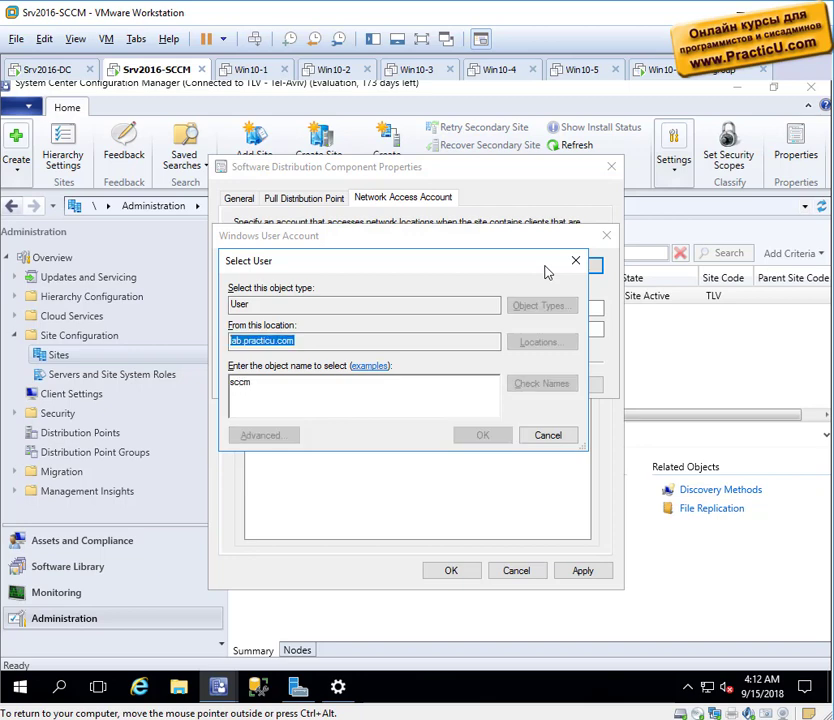
pyautogui.doubleClick(265, 389)
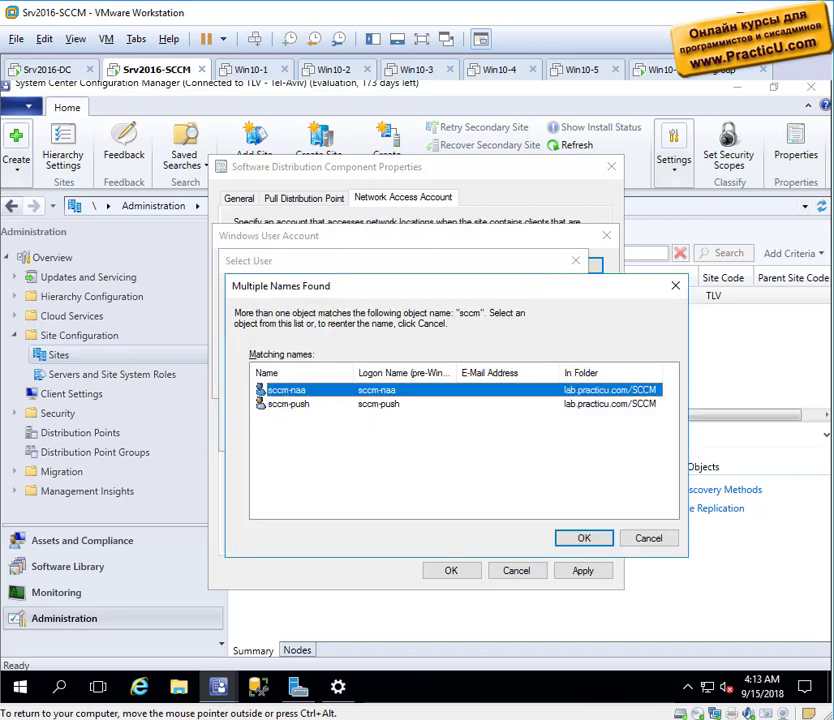
pyautogui.click(350, 308)
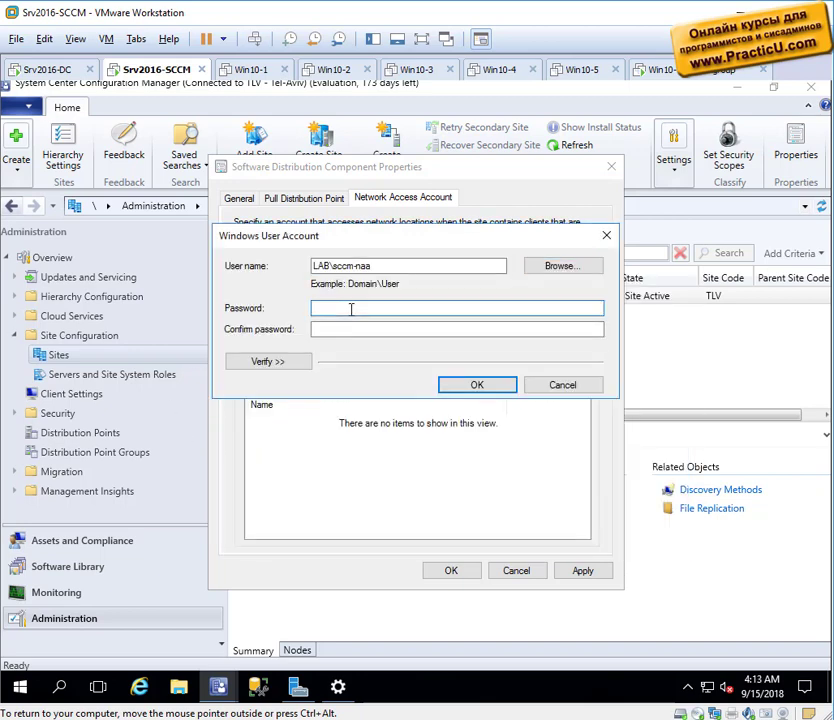
pyautogui.write('Pa$$w0rd')
pyautogui.press('Tab')
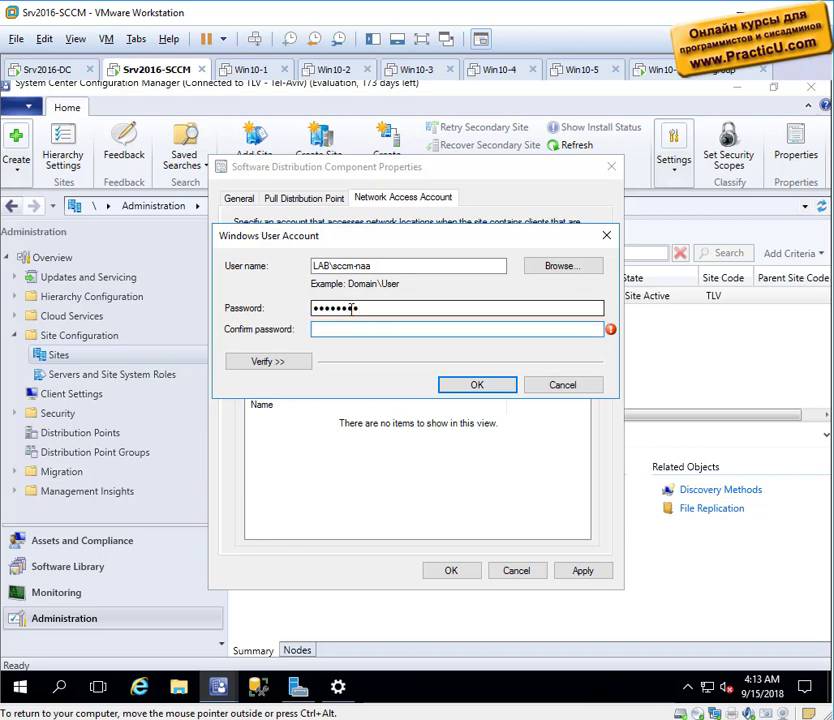
pyautogui.write('Pa$$w0rd')
pyautogui.click(454, 384)
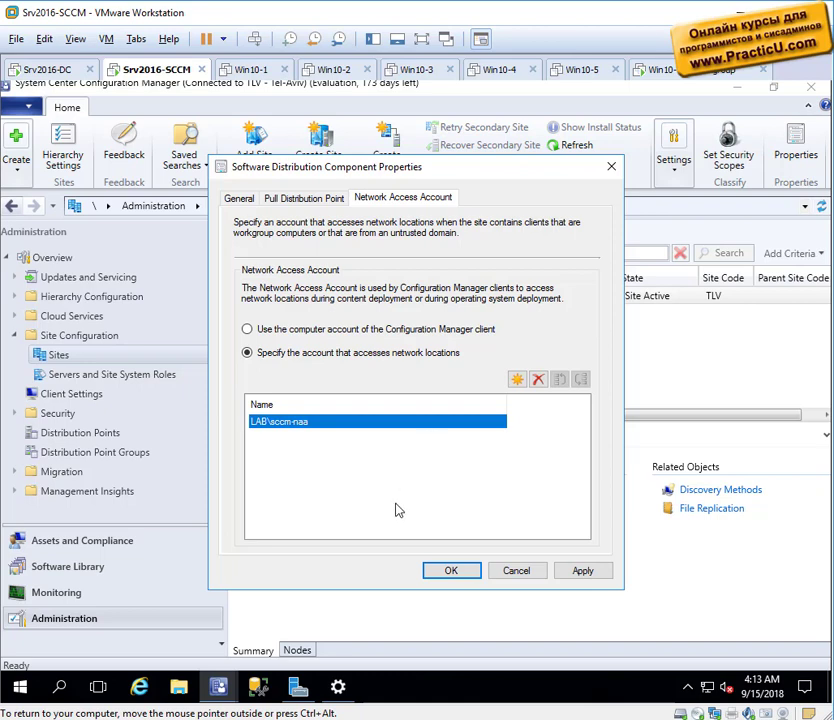
pyautogui.click(448, 572)
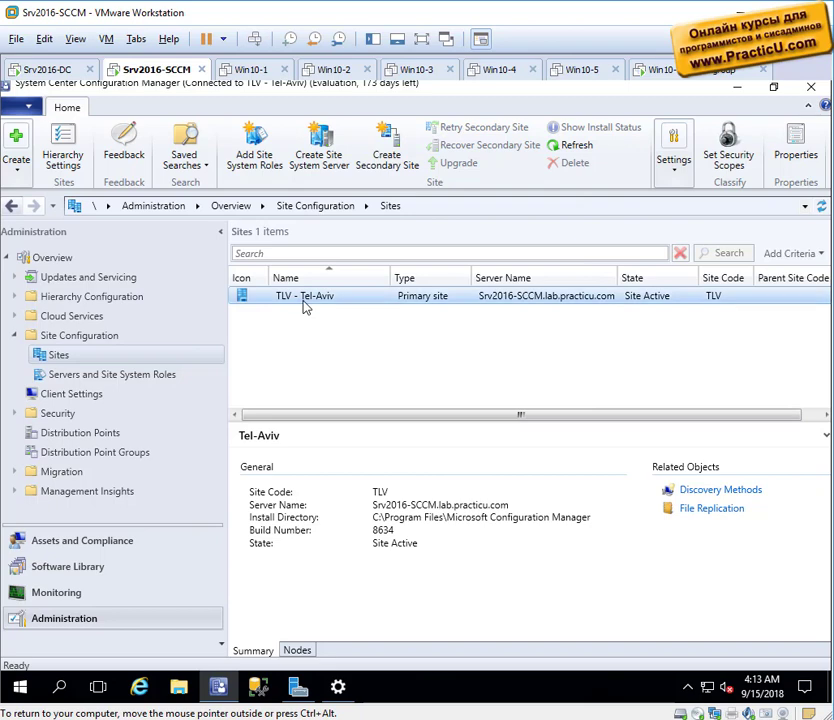
# On the Windows 10 machine, close the System window and run \\srv2016-sccm.
pyautogui.click(678, 76)
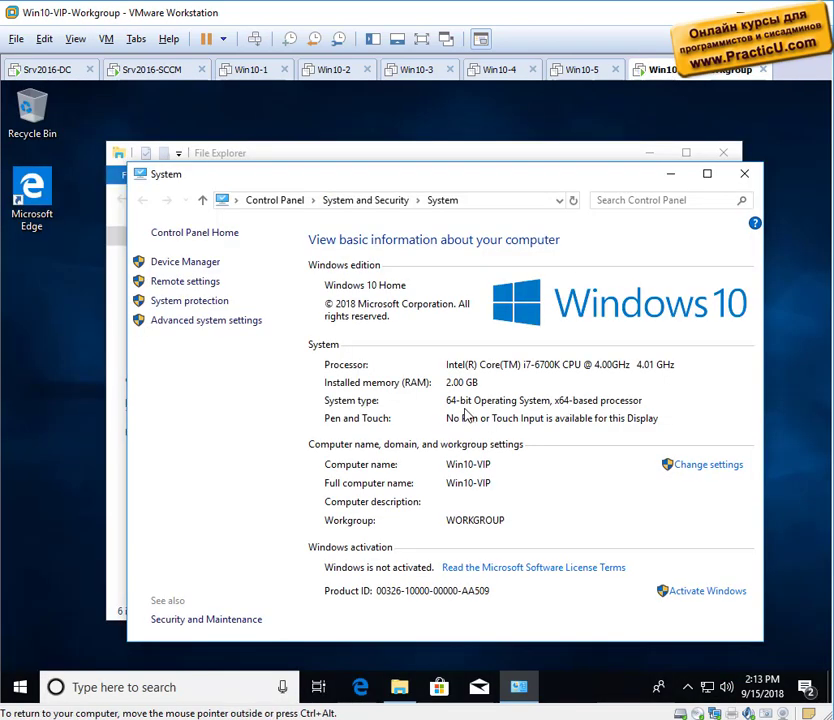
pyautogui.click(745, 173)
pyautogui.rightClick(20, 687)
pyautogui.click(73, 618)
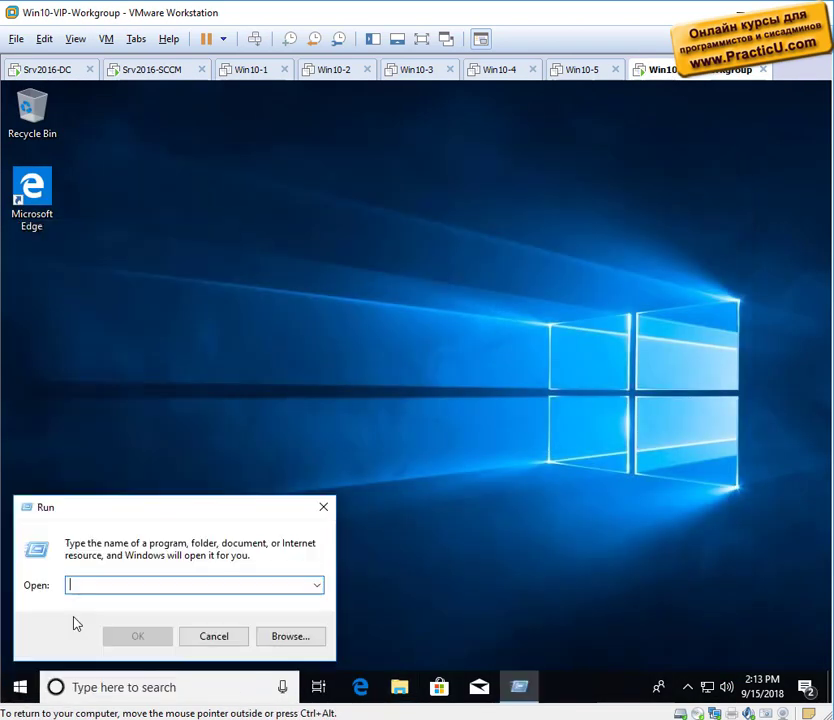
pyautogui.write('\\\\srv2016')
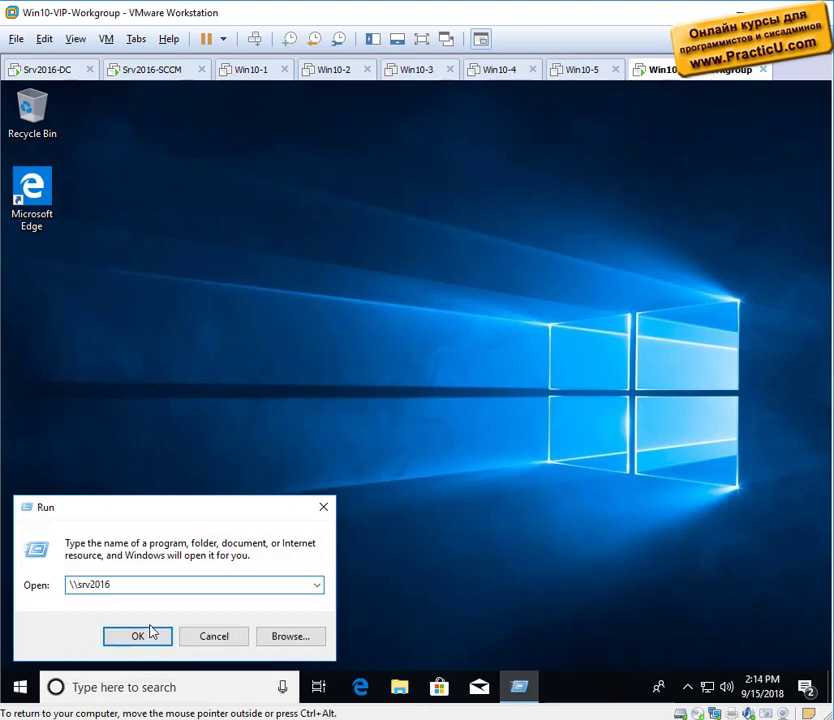
pyautogui.write('-sccm')
pyautogui.click(152, 632)
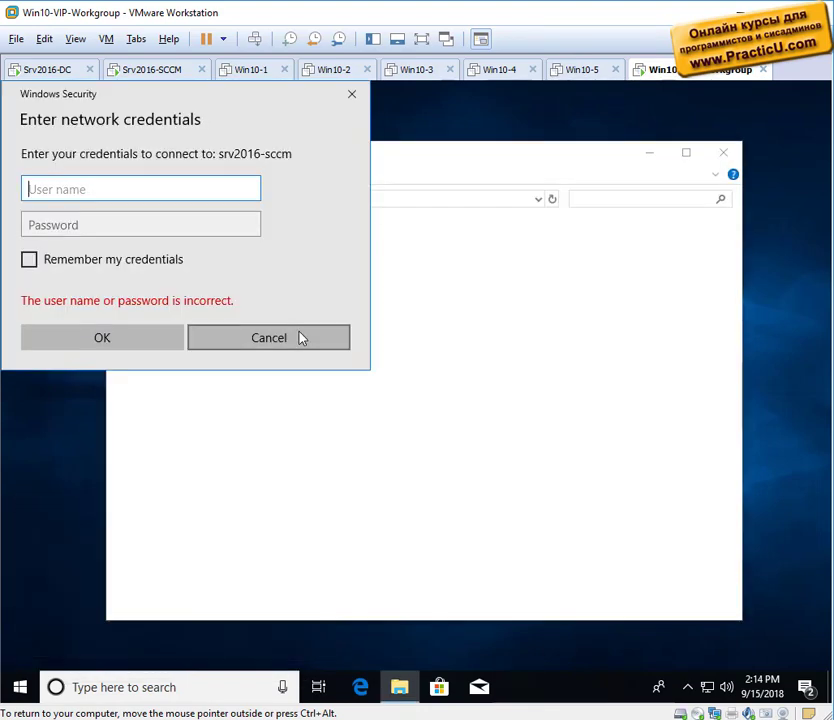
# Sign in with the server's administrator username and password, then return to Srv2016-SCCM.
pyautogui.write('administrat')
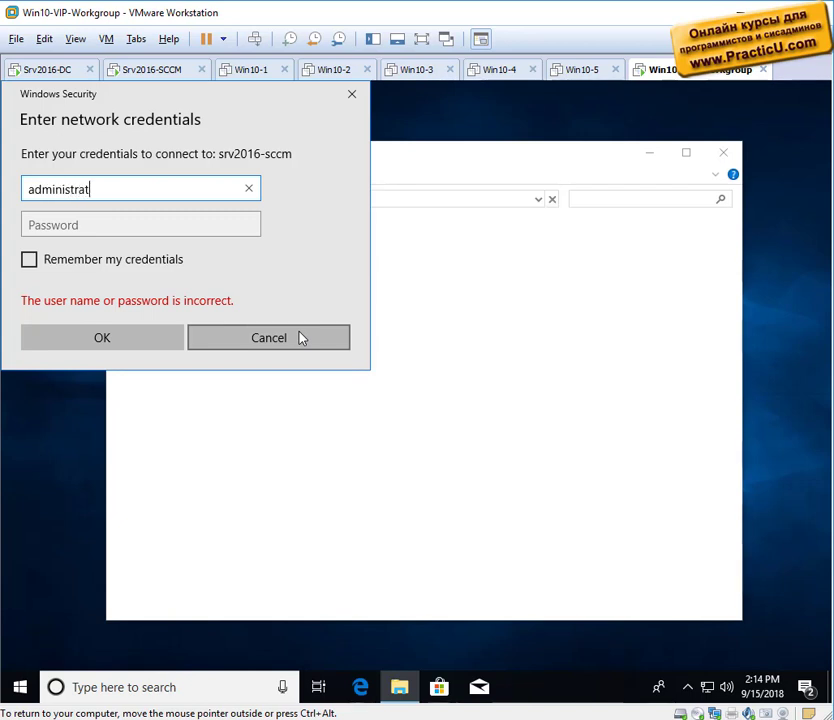
pyautogui.write('or')
pyautogui.press('Tab')
pyautogui.write('Pa$$w0r')
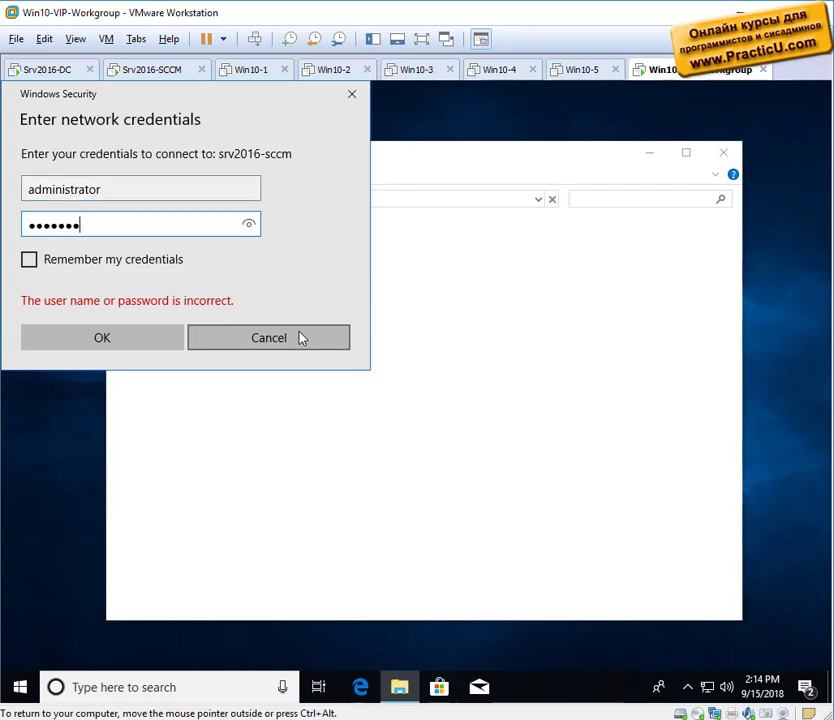
pyautogui.press('Return')
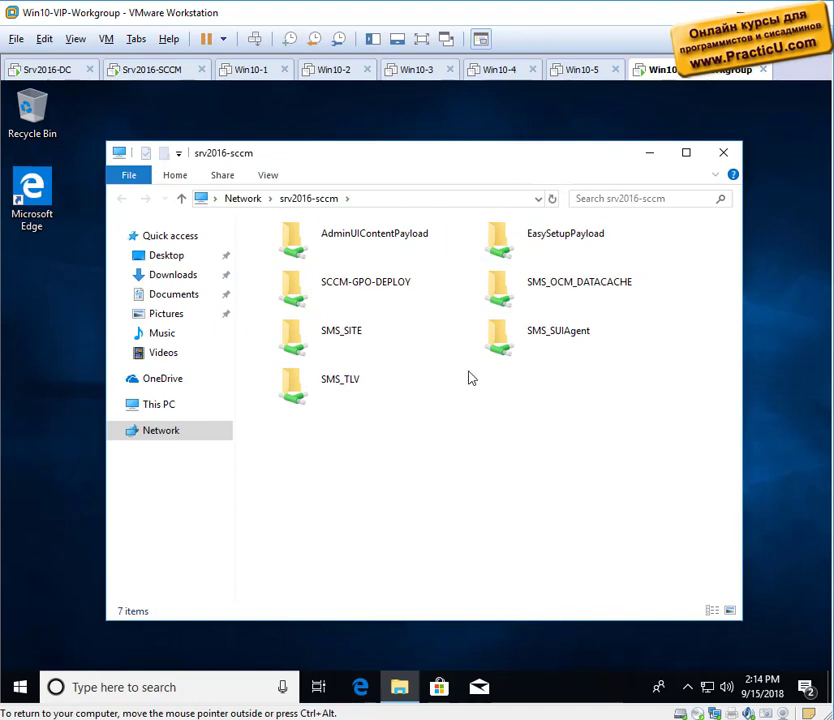
pyautogui.click(150, 70)
# Browse to C:\Program Files\Microsoft Configuration Manager\Client and locate ccmsetup.exe.
pyautogui.click(178, 687)
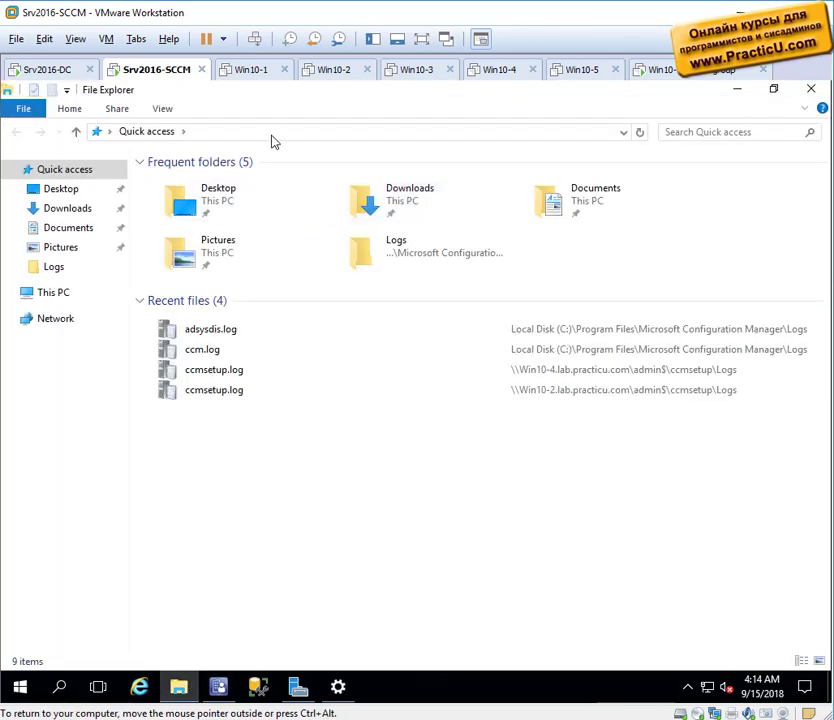
pyautogui.click(274, 141)
pyautogui.write('c:\\program files')
pyautogui.press('Return')
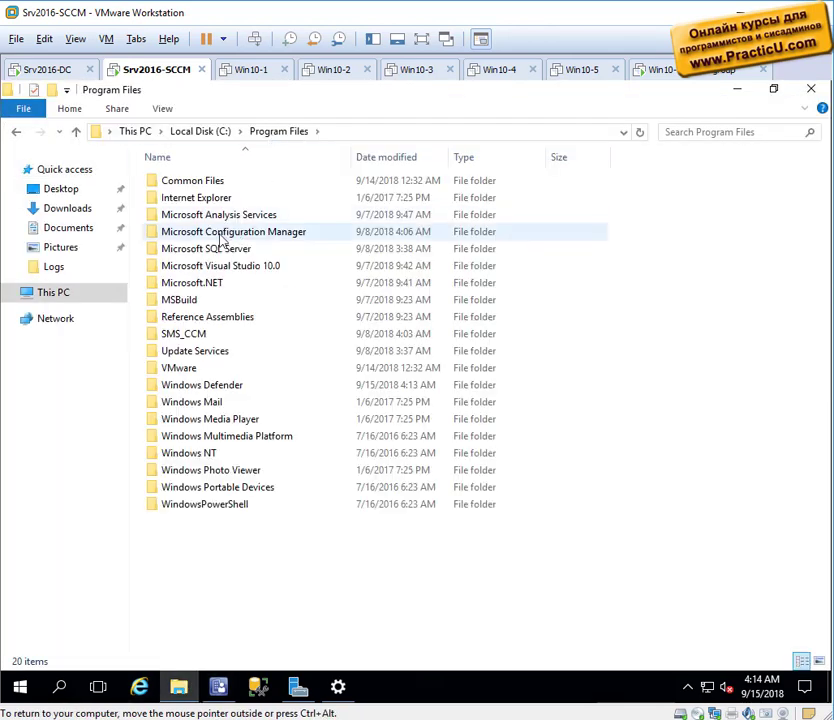
pyautogui.doubleClick(218, 233)
pyautogui.doubleClick(200, 283)
pyautogui.click(250, 231)
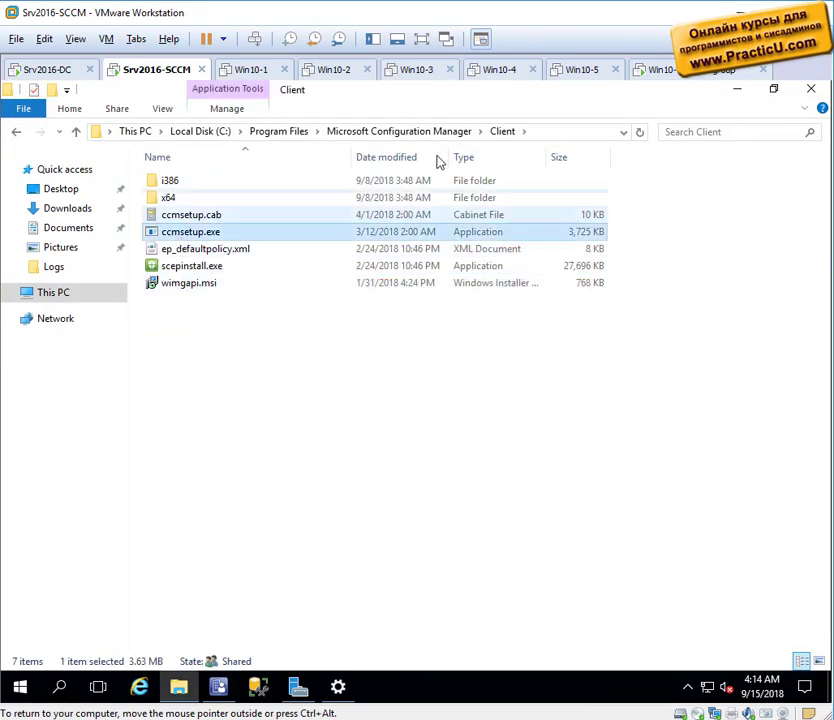
pyautogui.click(398, 131)
# Share the Client folder through Advanced Sharing with Everyone given read access.
pyautogui.rightClick(173, 283)
pyautogui.click(255, 573)
pyautogui.click(238, 312)
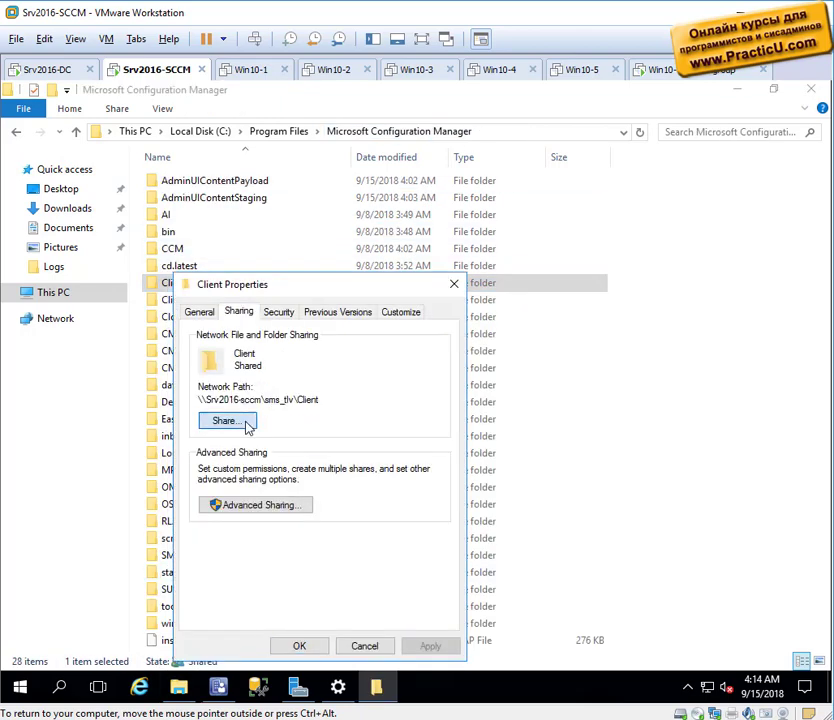
pyautogui.click(224, 423)
pyautogui.click(525, 639)
pyautogui.click(296, 508)
pyautogui.click(198, 340)
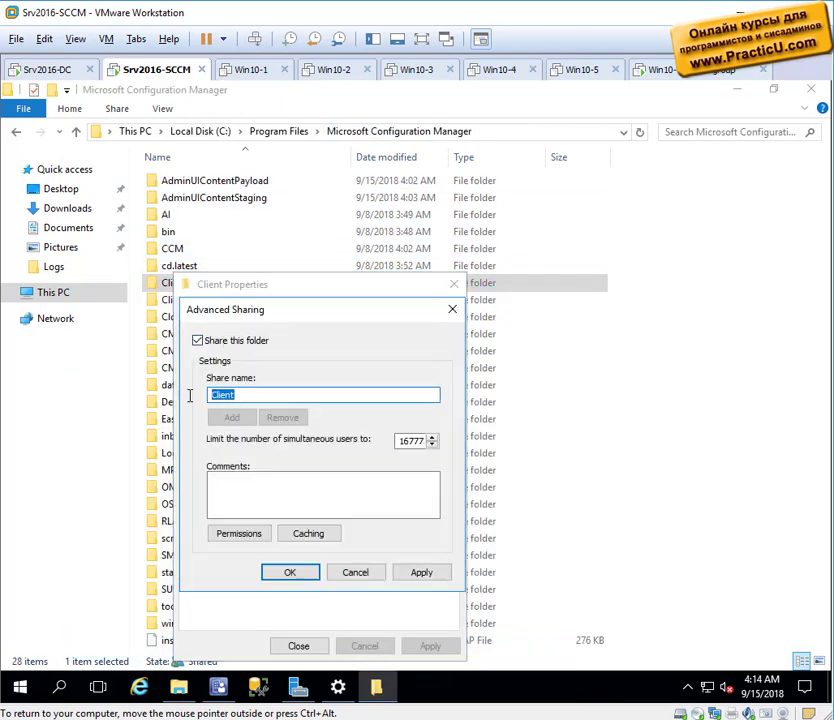
pyautogui.click(240, 533)
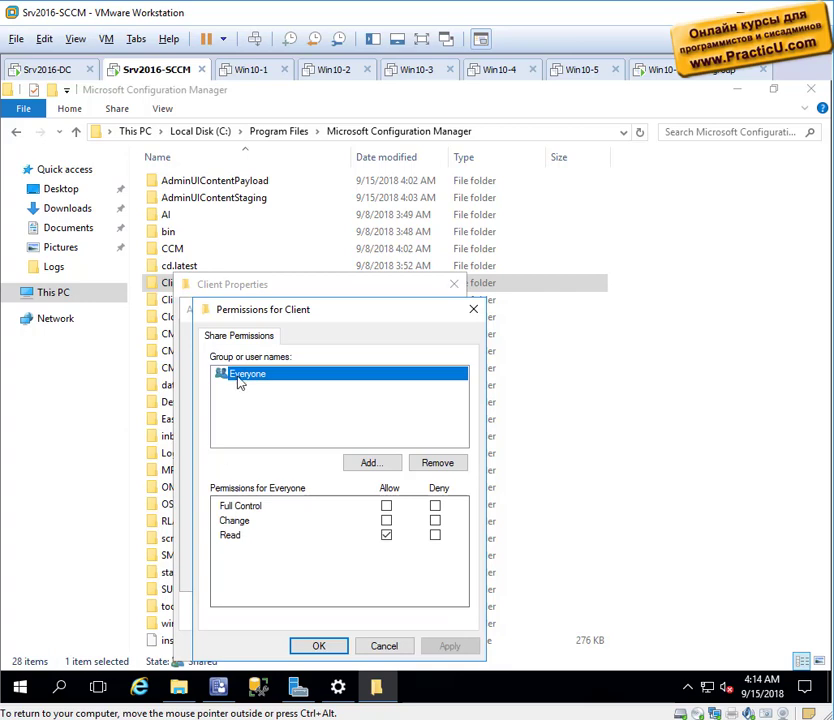
pyautogui.click(318, 645)
pyautogui.click(289, 572)
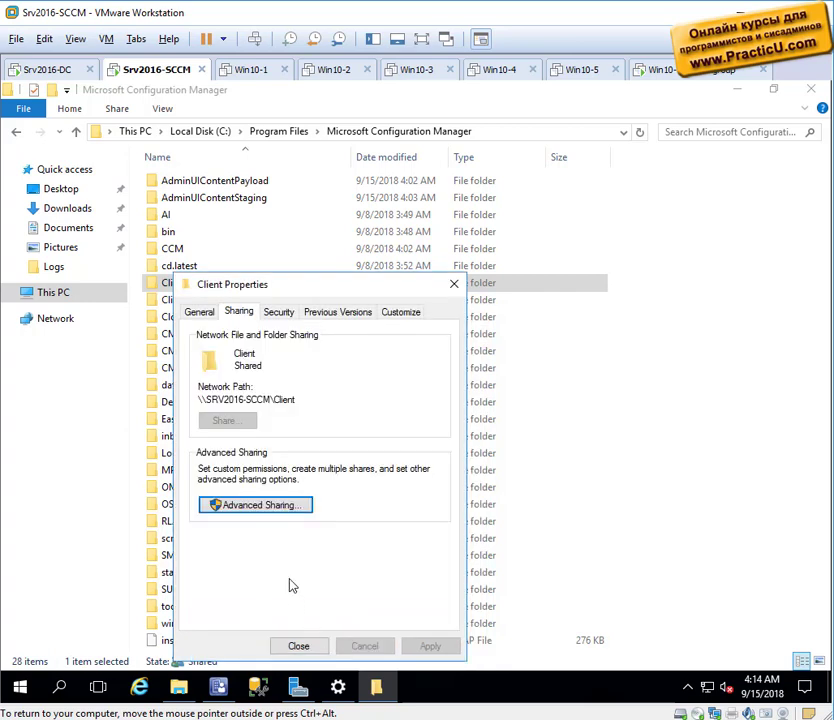
# Add Everyone to the Client folder's security permissions and close its properties.
pyautogui.click(278, 312)
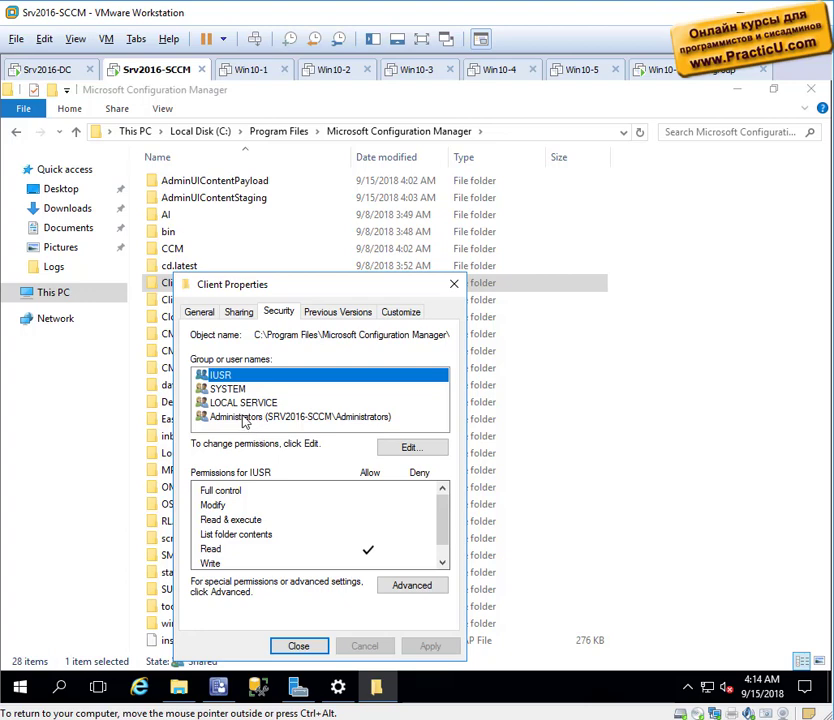
pyautogui.click(432, 448)
pyautogui.click(385, 496)
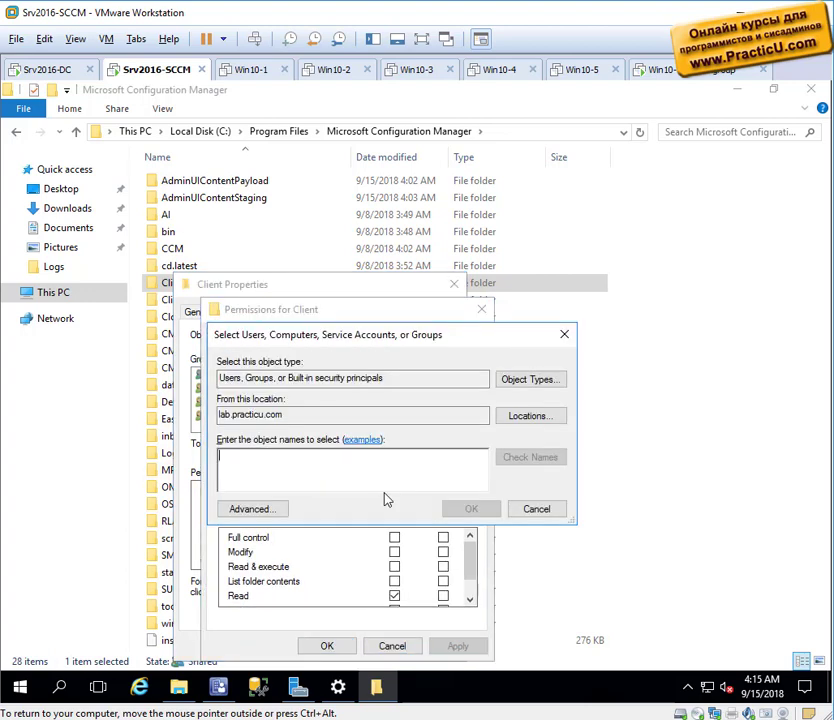
pyautogui.write('everyo')
pyautogui.press('Return')
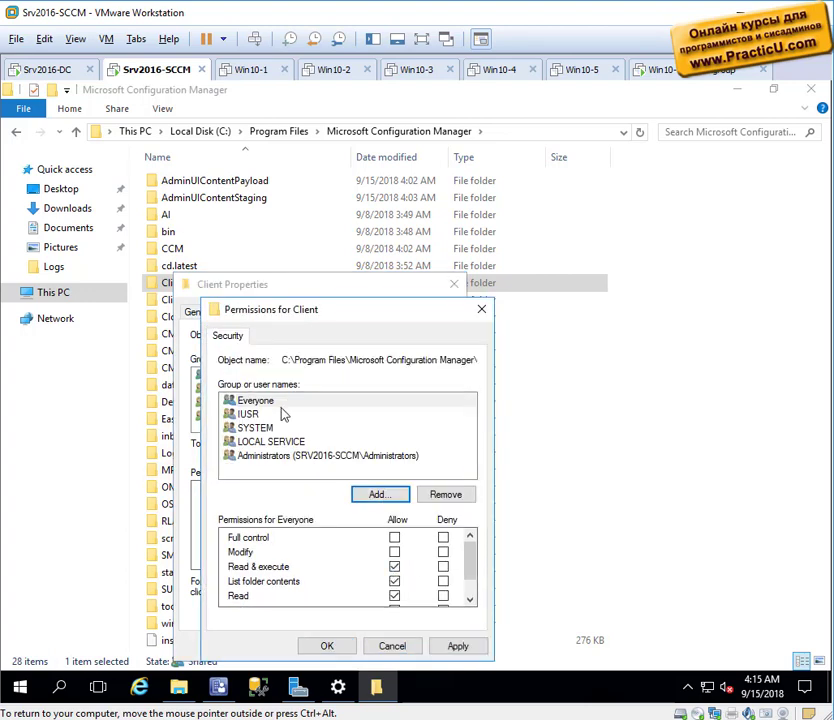
pyautogui.click(245, 403)
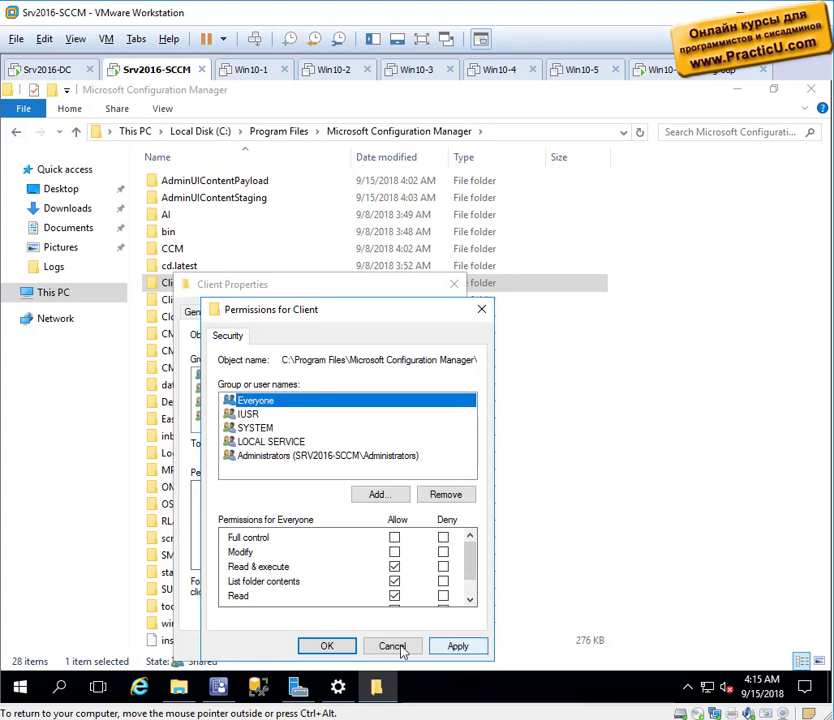
pyautogui.click(322, 647)
pyautogui.click(318, 648)
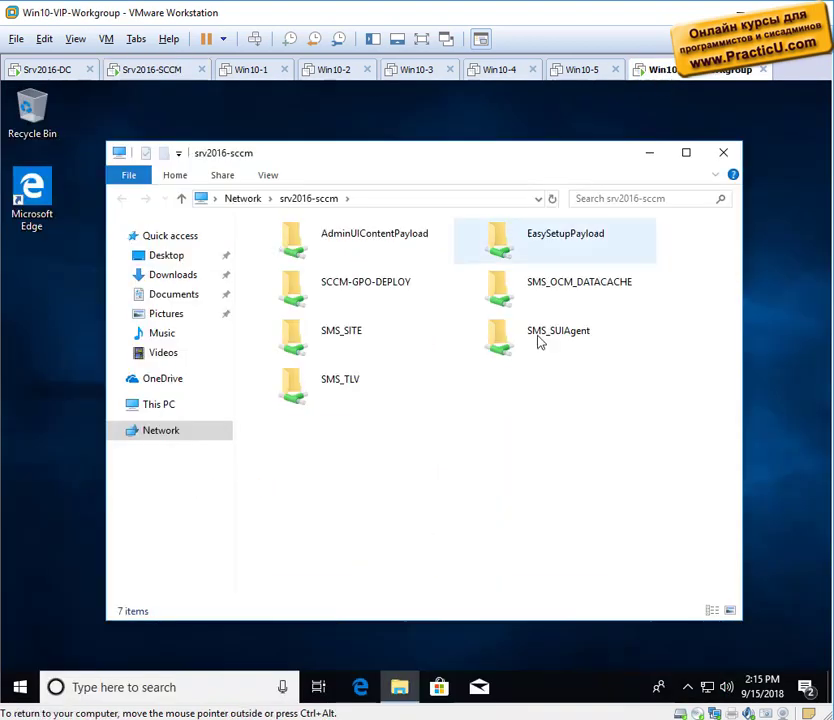
# Refresh the srv2016-sccm share, open Client, and turn on file name extensions to show ccmsetup.exe.
pyautogui.rightClick(534, 462)
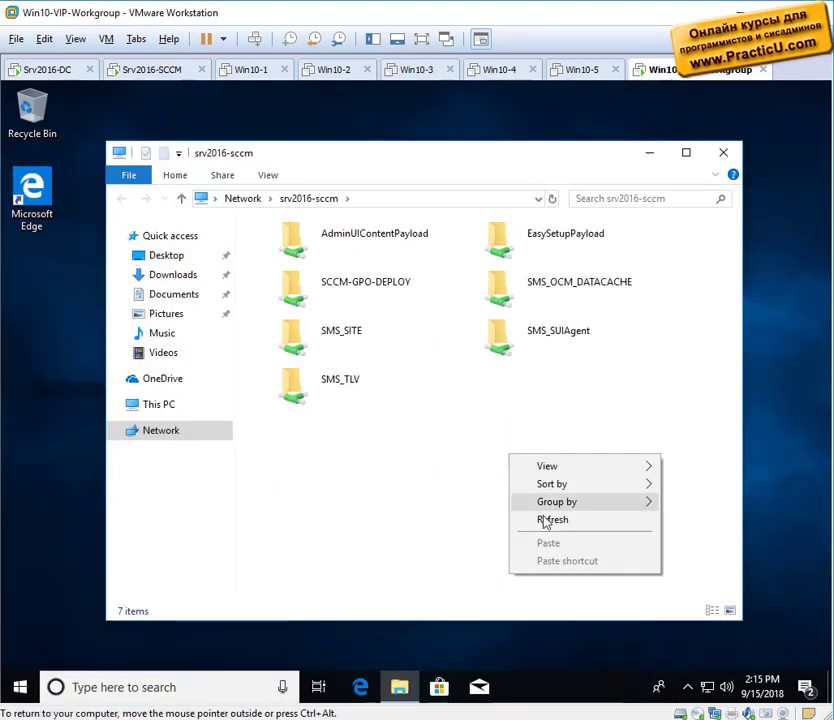
pyautogui.click(549, 519)
pyautogui.doubleClick(537, 250)
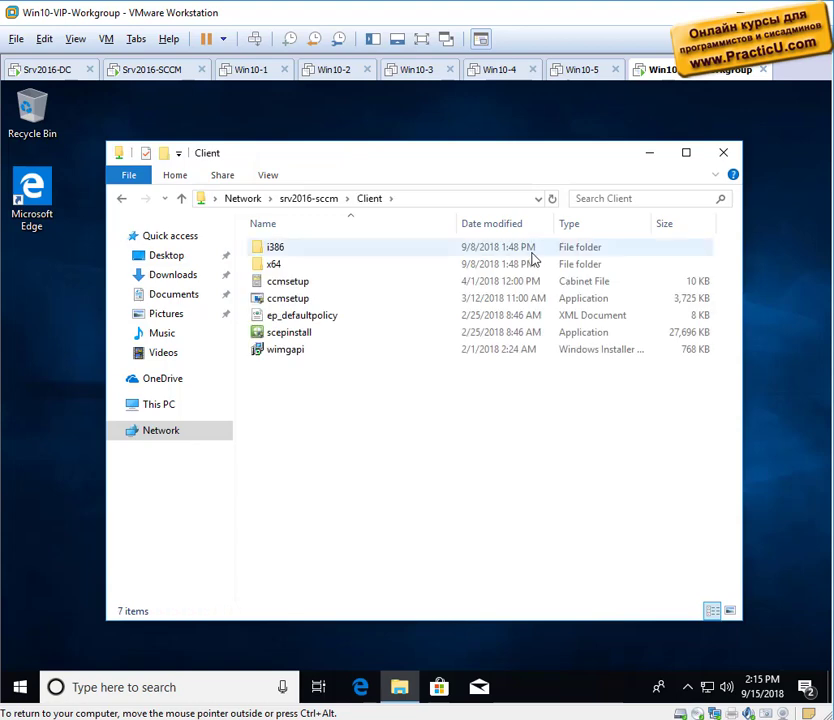
pyautogui.click(268, 175)
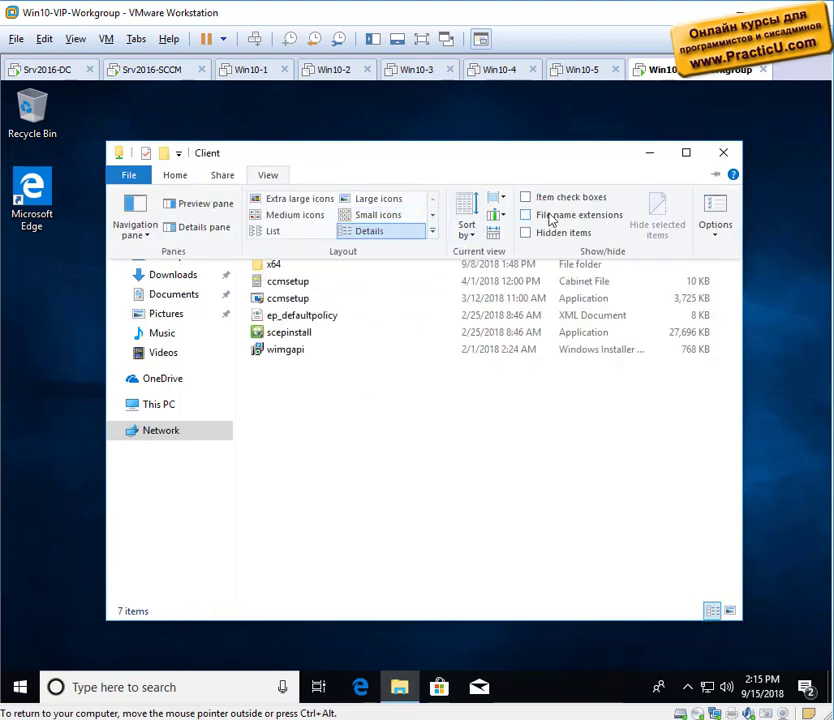
pyautogui.click(528, 216)
pyautogui.click(283, 300)
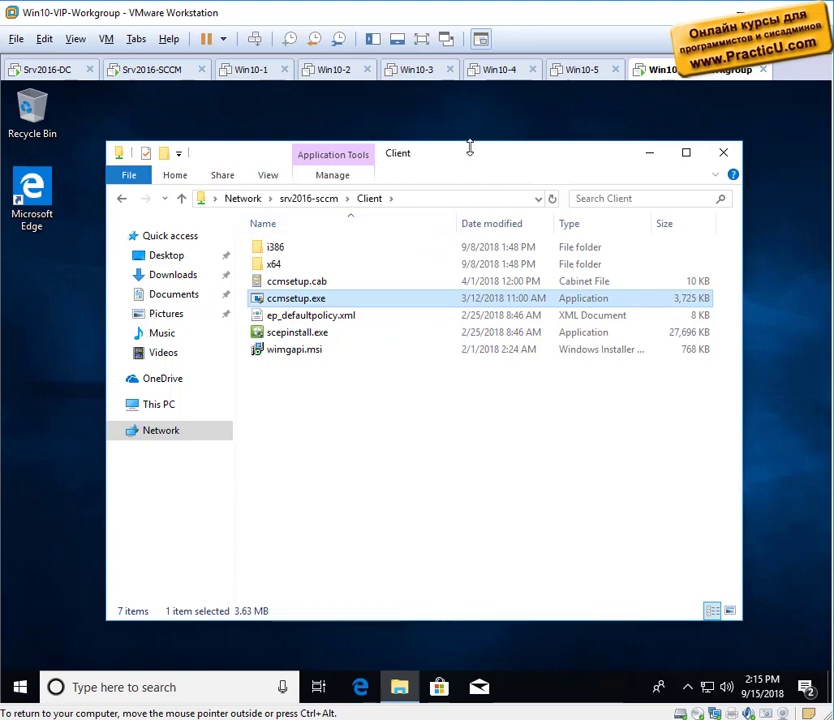
pyautogui.moveTo(455, 160); pyautogui.dragTo(457, 130)
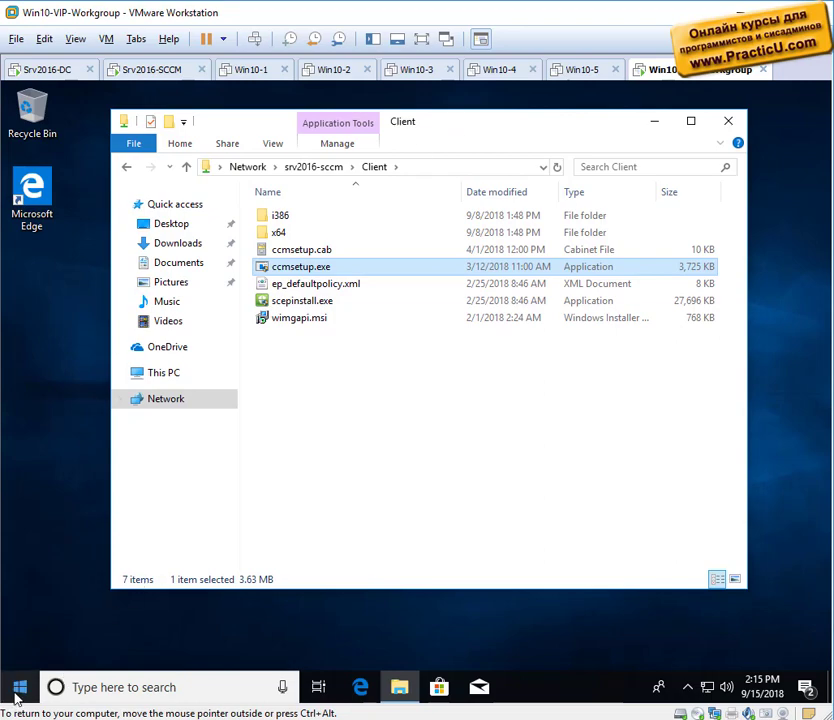
# Launch Command Prompt as administrator.
pyautogui.click(19, 687)
pyautogui.write('cmd')
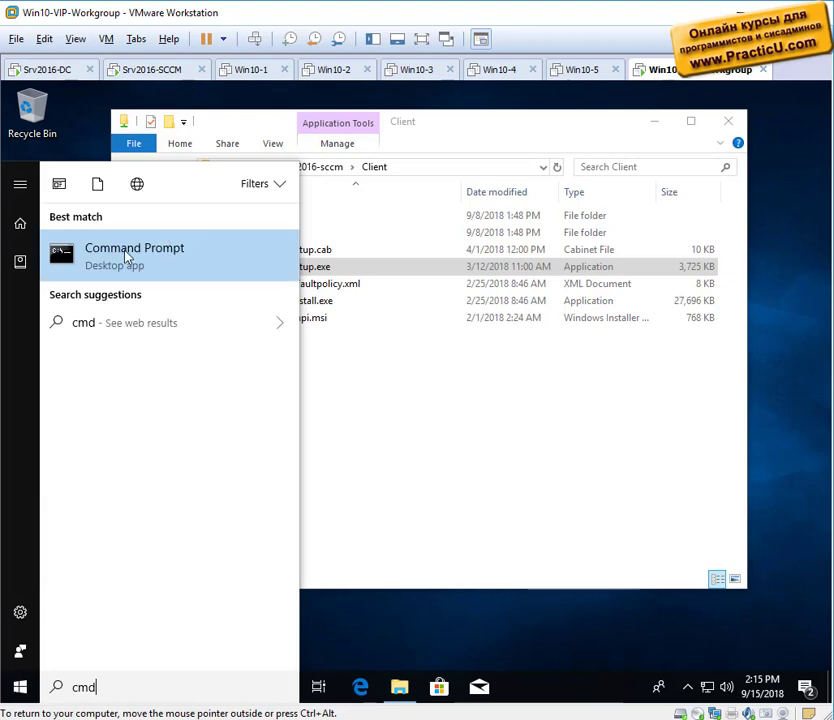
pyautogui.rightClick(104, 265)
pyautogui.click(145, 283)
pyautogui.click(320, 486)
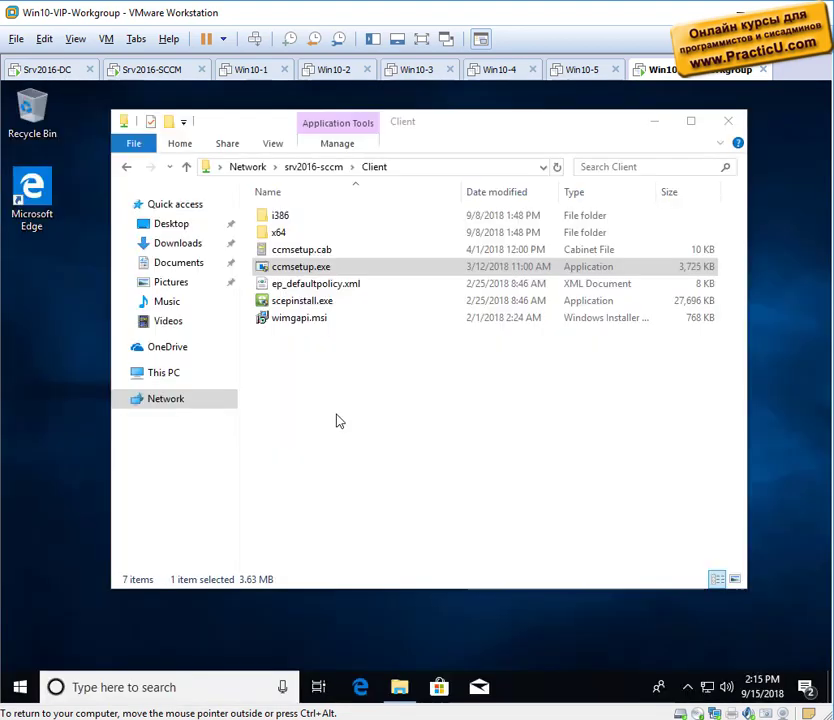
pyautogui.moveTo(357, 130); pyautogui.dragTo(365, 318)
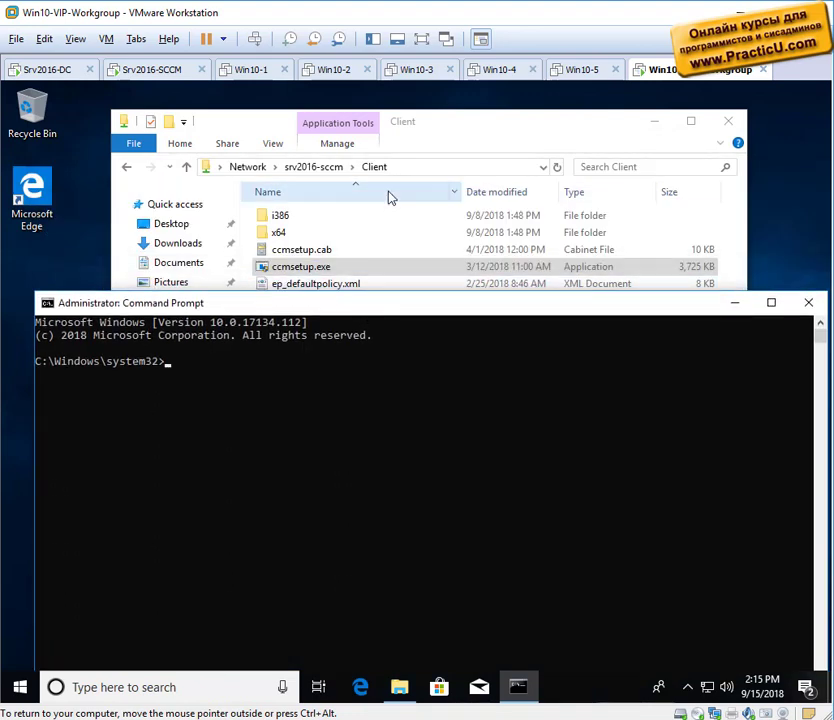
# Copy the \\srv2016-sccm\Client\ccmsetup.exe path from Explorer and paste it at the prompt.
pyautogui.click(406, 167)
pyautogui.click(406, 167)
pyautogui.write('\\c')
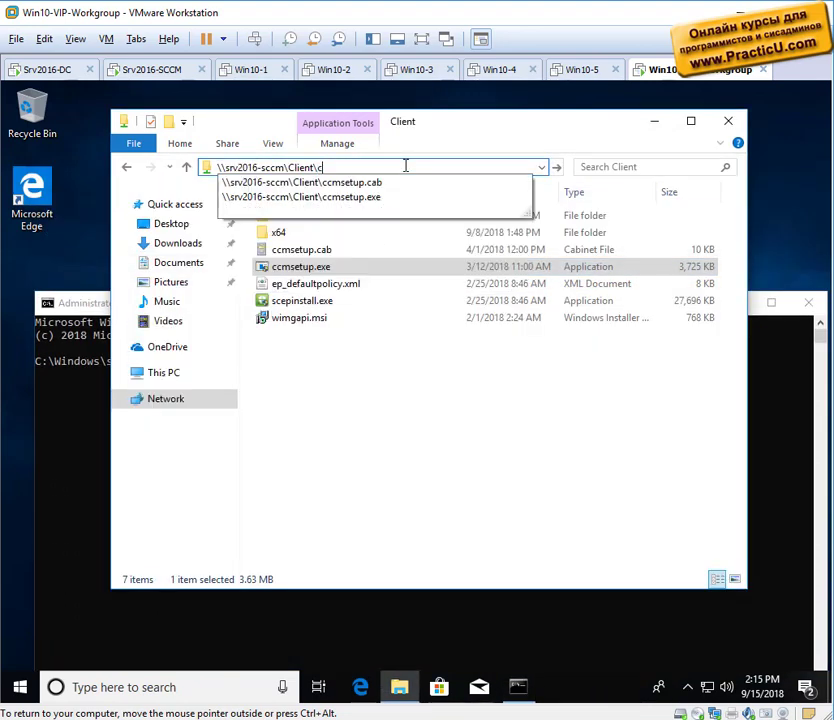
pyautogui.press('Down')
pyautogui.press('Down')
pyautogui.hotkey('ctrl', 'a')
pyautogui.hotkey('ctrl', 'c')
pyautogui.press('BackSpace')
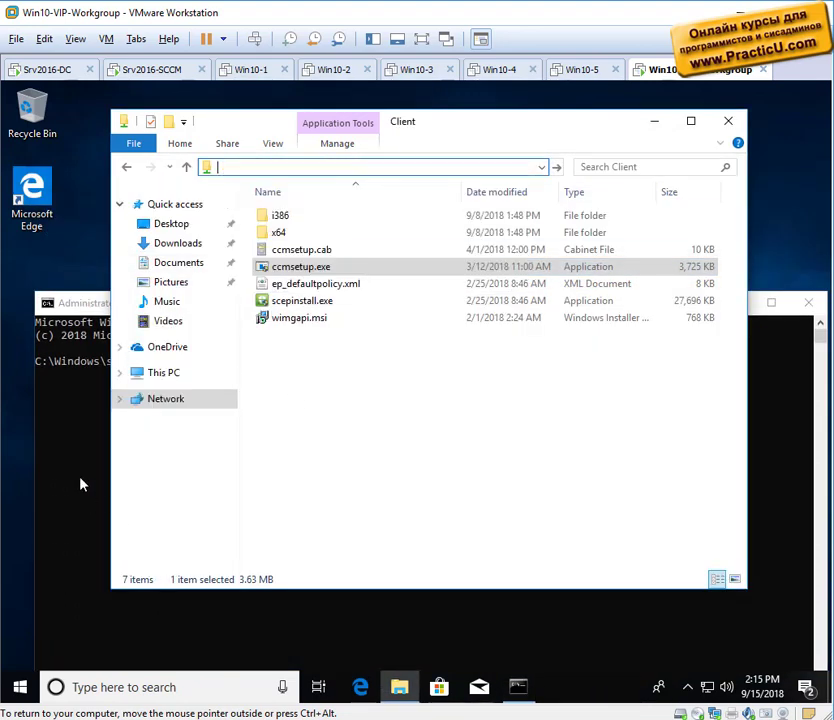
pyautogui.click(68, 366)
pyautogui.rightClick(68, 366)
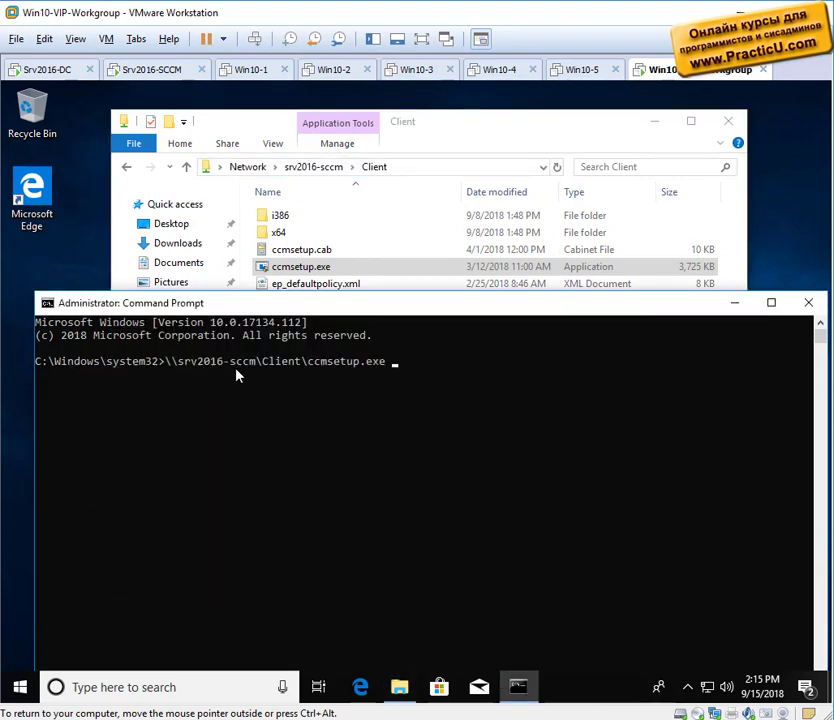
# Append /mp, SMSSITECODE=TLV, DNSSUFFIX and SMSMP parameters and run the ccmsetup command.
pyautogui.rightClick(435, 456)
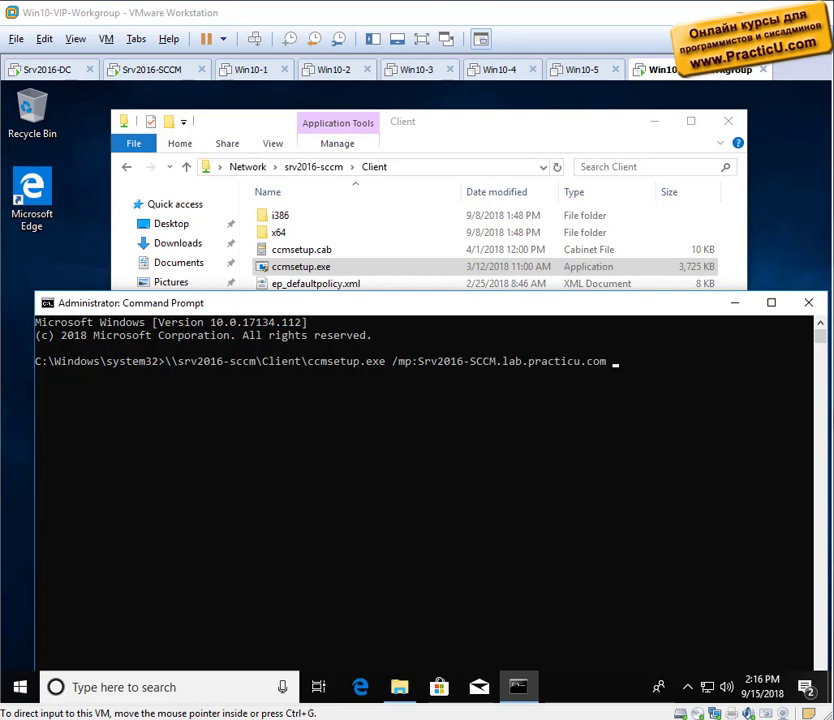
pyautogui.rightClick(634, 509)
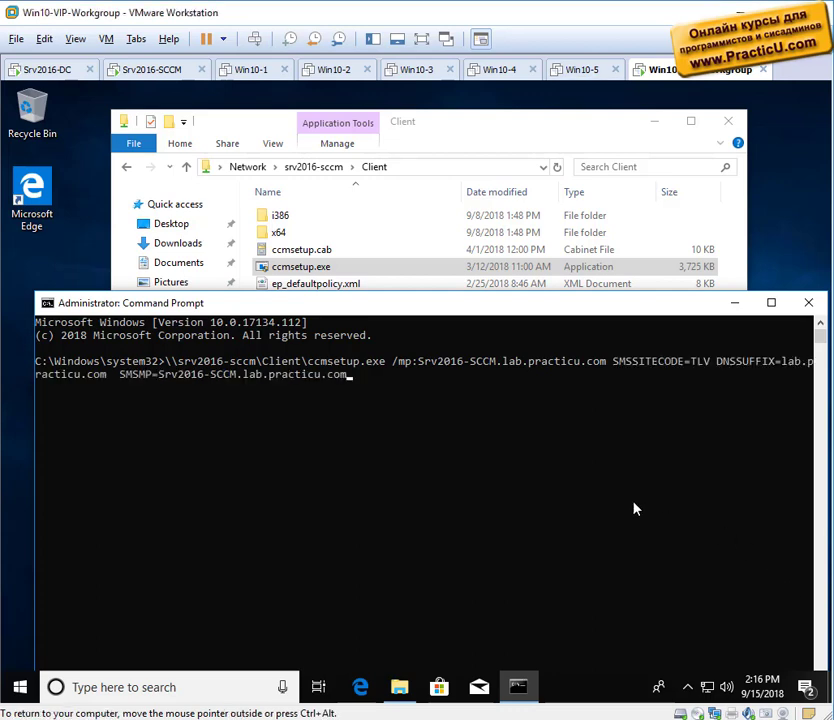
pyautogui.moveTo(608, 362); pyautogui.dragTo(812, 373)
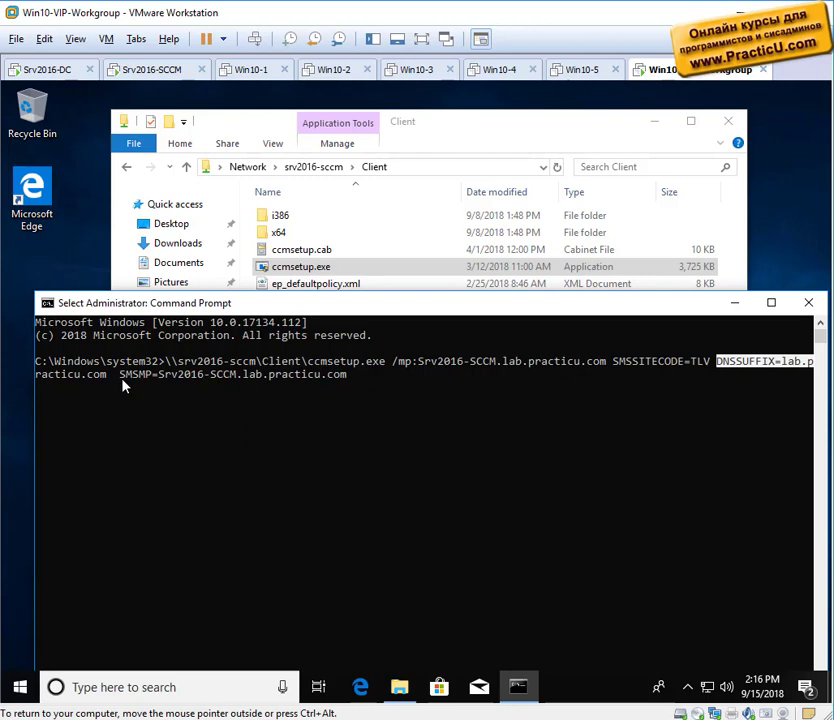
pyautogui.moveTo(121, 378); pyautogui.dragTo(330, 383)
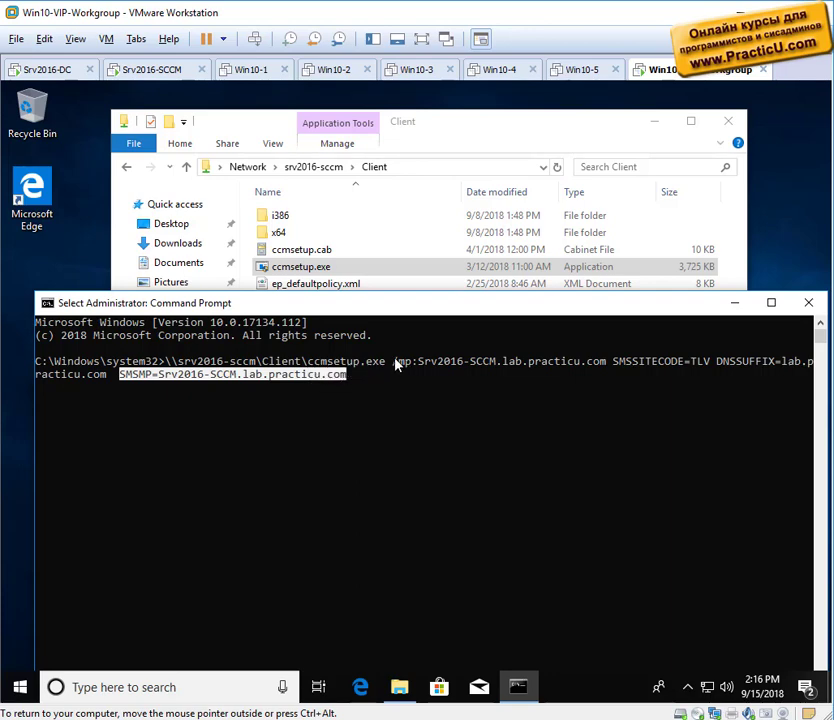
pyautogui.moveTo(394, 362); pyautogui.dragTo(603, 370)
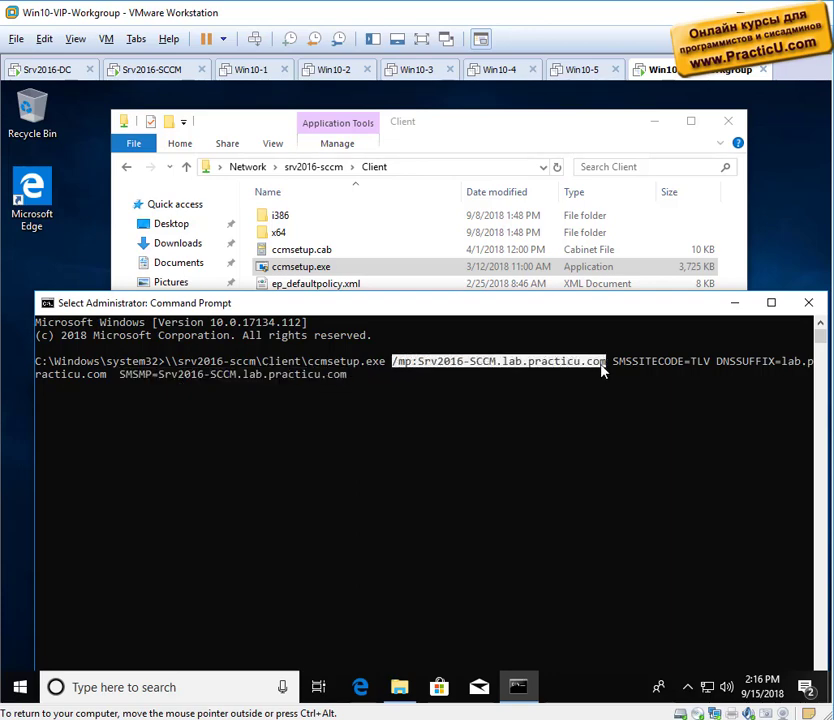
pyautogui.moveTo(119, 378); pyautogui.dragTo(355, 380)
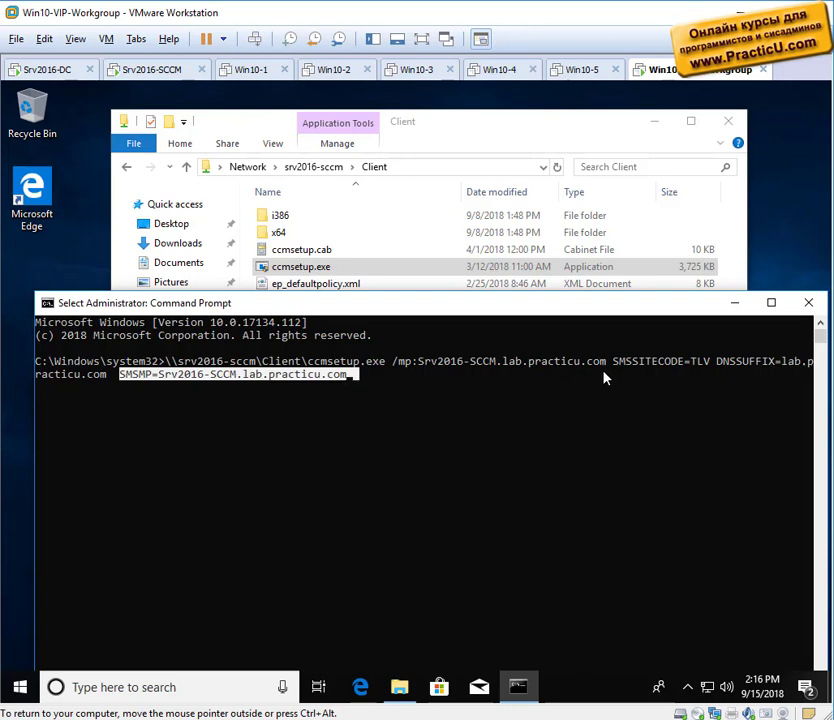
pyautogui.press('Return')
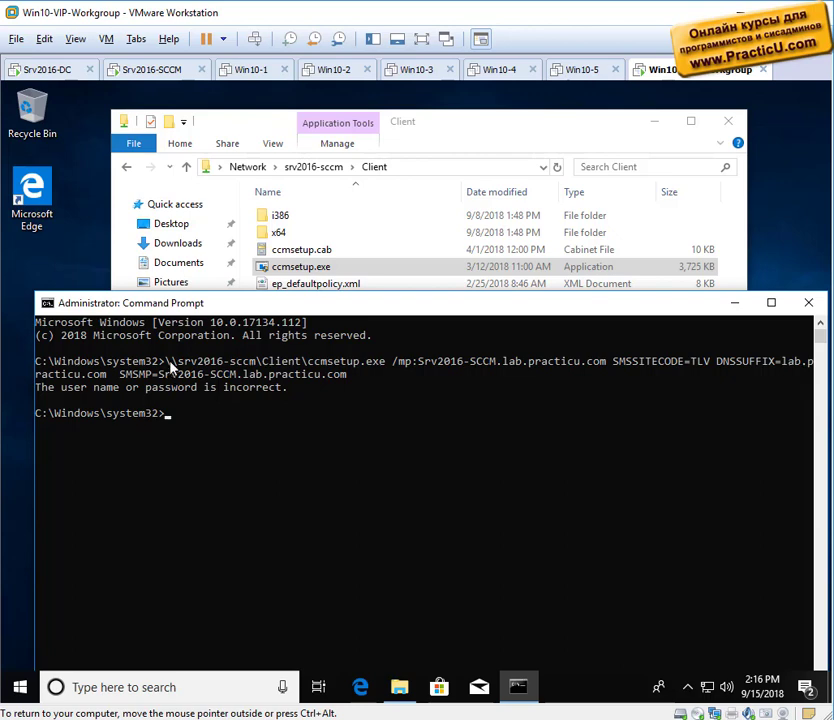
# Run the pasted ccmsetup client install command from the Run dialog and approve elevation.
pyautogui.hotkey('ctrl', 'alt')
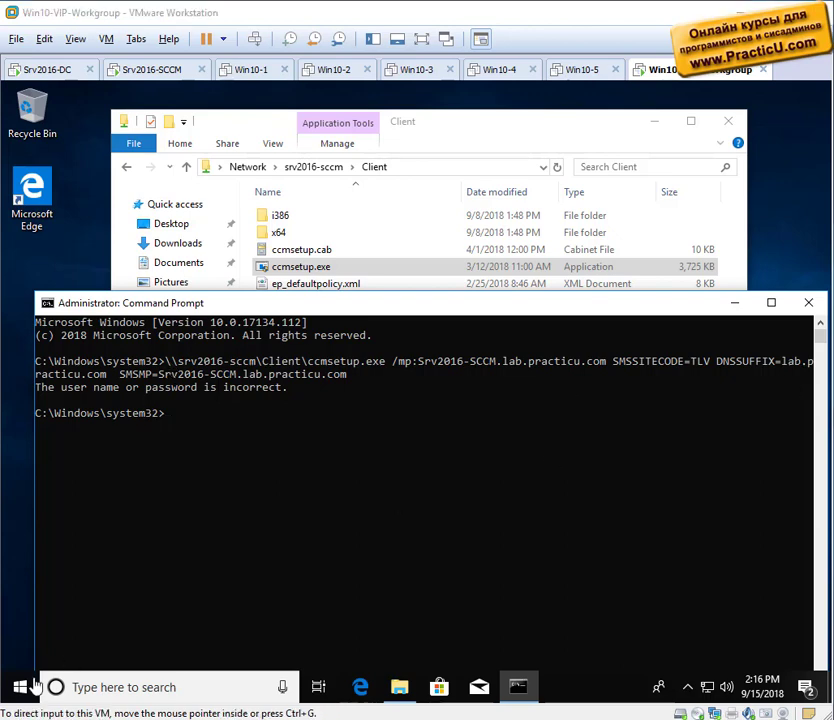
pyautogui.rightClick(18, 688)
pyautogui.click(20, 610)
pyautogui.write('\\\\srv2016-sccm\\Client\\ccmsetup.exe /mp:Srv2016-SCCM.lab.practicu.com SMSSITECODE=TLV DNSSUFFIX=lab.practicu.com  SMSMP=Srv2016-SCCM.lab.practicu.com')
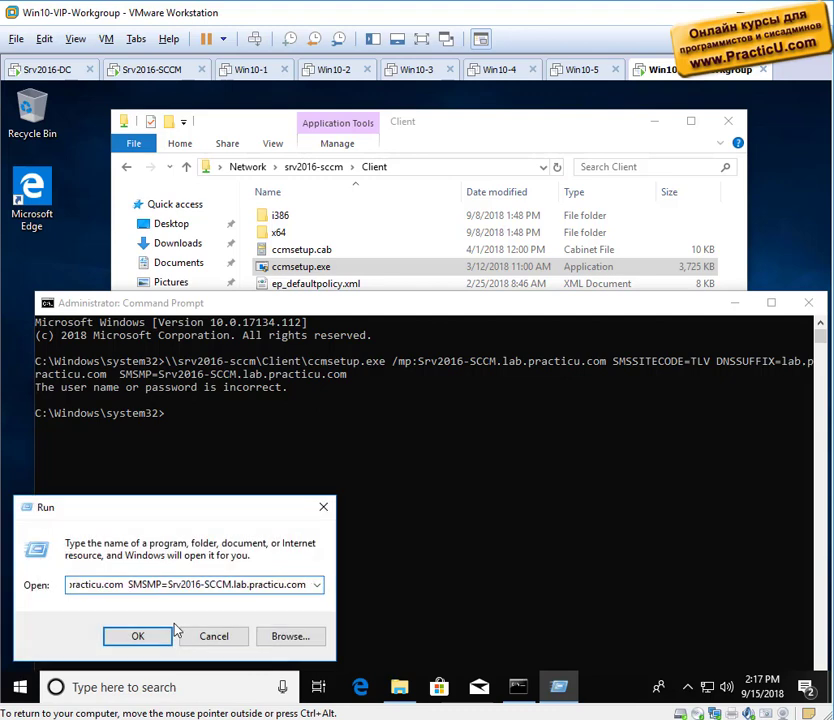
pyautogui.press('Home')
pyautogui.press('Return')
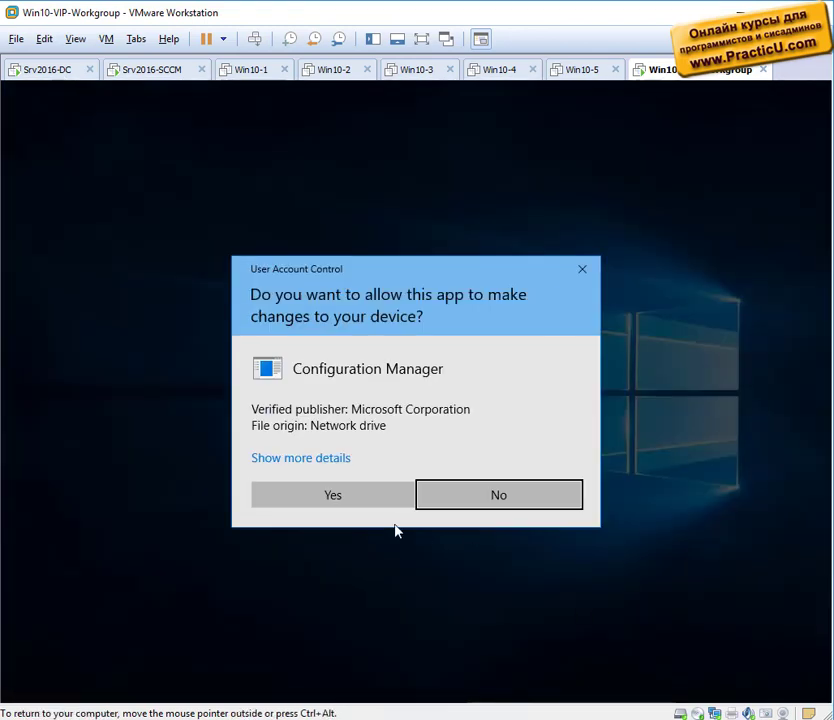
pyautogui.click(360, 498)
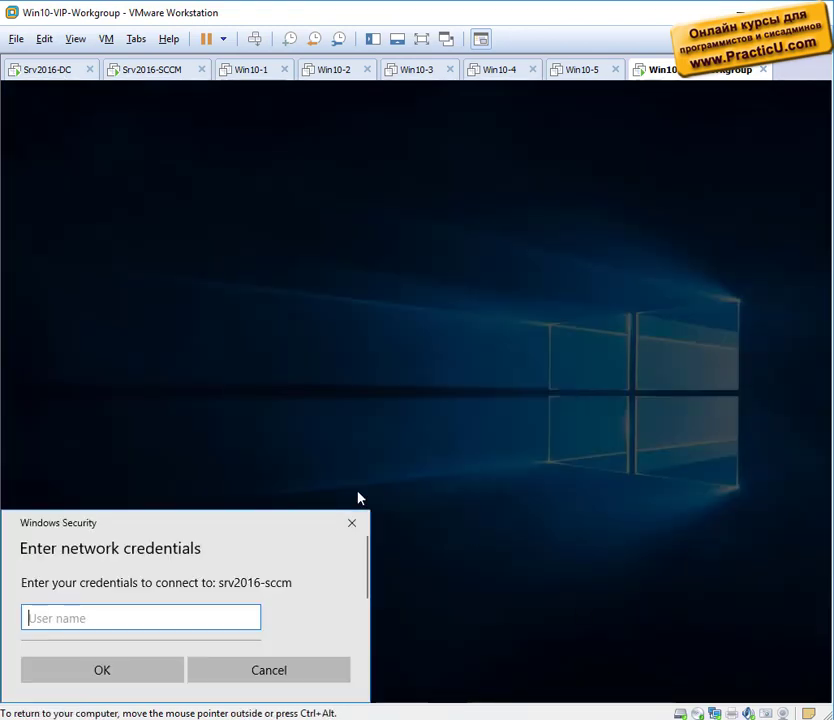
# Answer the srv2016-sccm credentials prompt as administrator with its password, saving the credentials.
pyautogui.moveTo(266, 527); pyautogui.dragTo(432, 294)
pyautogui.write('a')
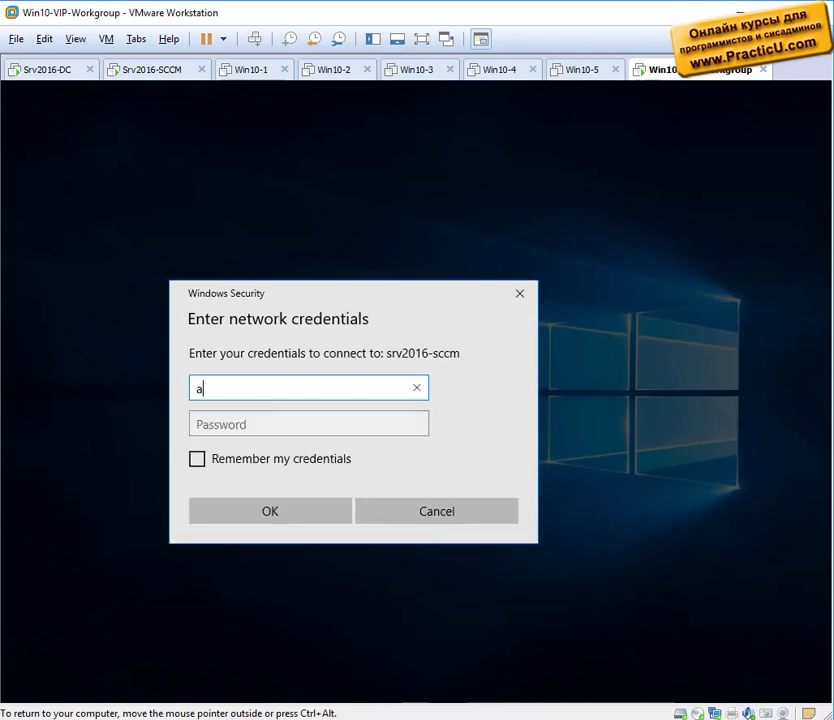
pyautogui.write('dministrator')
pyautogui.press('Tab')
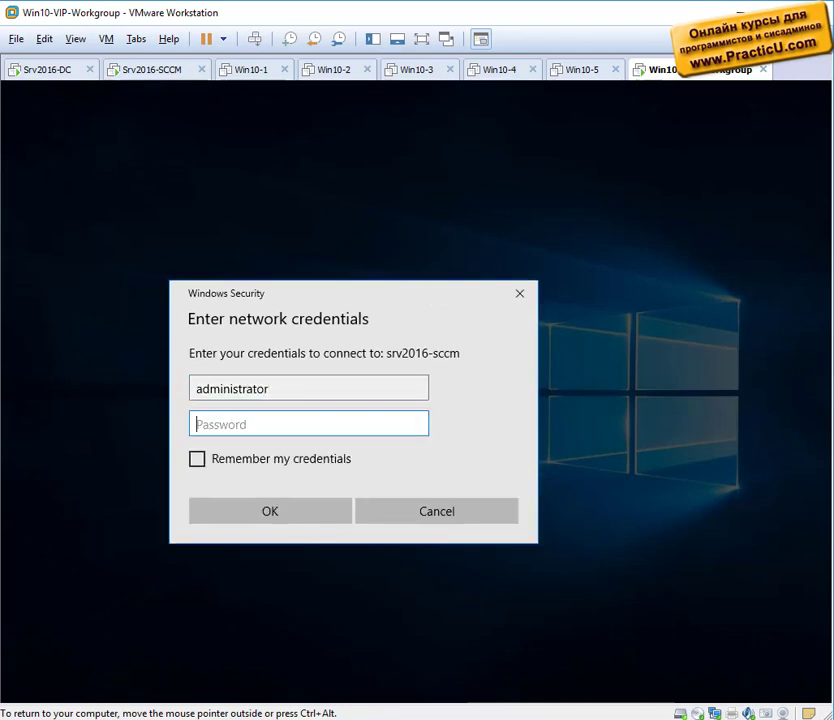
pyautogui.write('Pa$$w0rd')
pyautogui.press('Tab')
pyautogui.press('space')
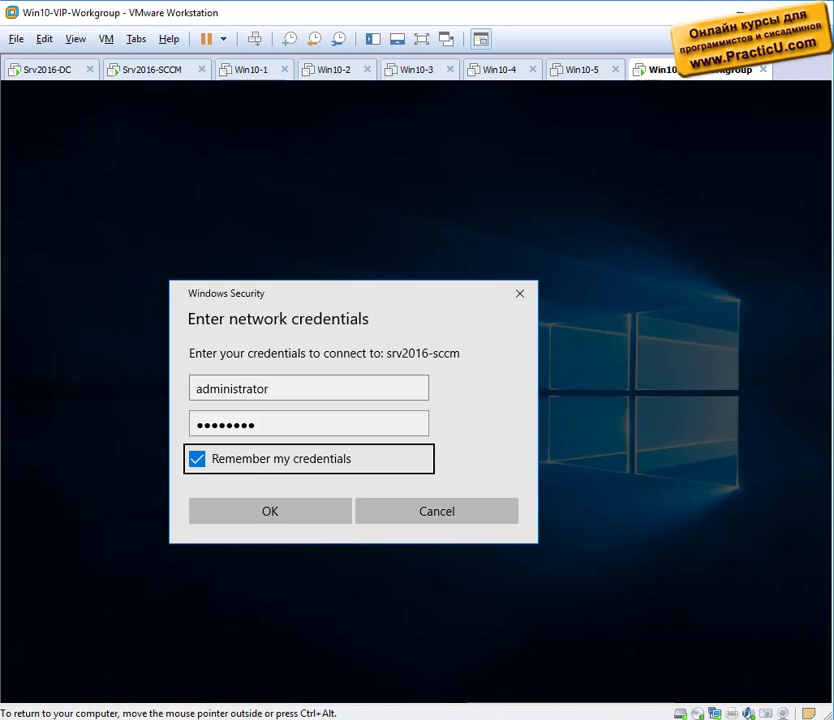
pyautogui.press('Return')
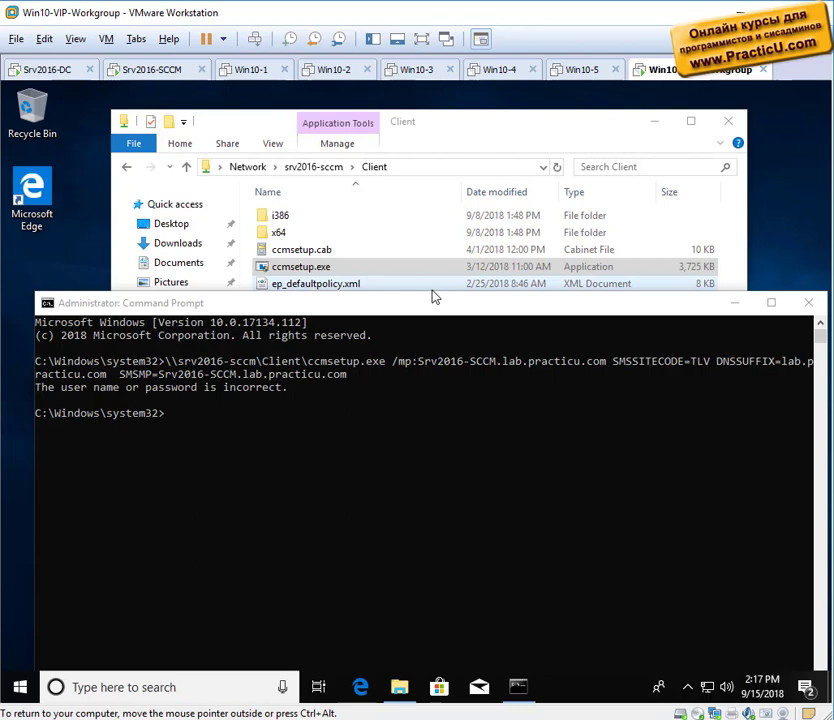
# Clear the desktop and confirm in Task Manager's Details list that ccmsetup.exe runs as SYSTEM.
pyautogui.click(648, 140)
pyautogui.click(654, 121)
pyautogui.click(735, 302)
pyautogui.rightClick(575, 686)
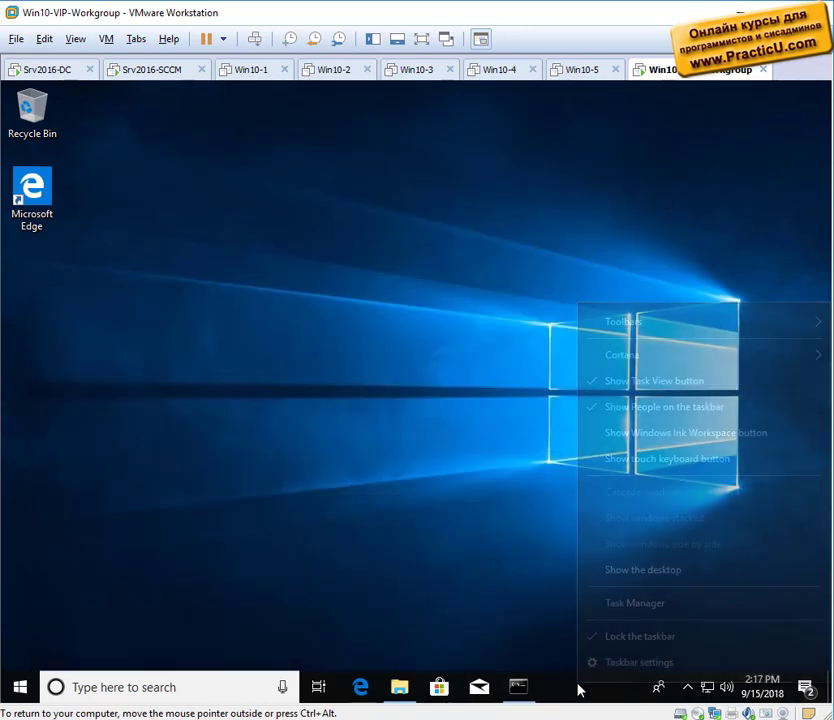
pyautogui.click(633, 605)
pyautogui.click(80, 402)
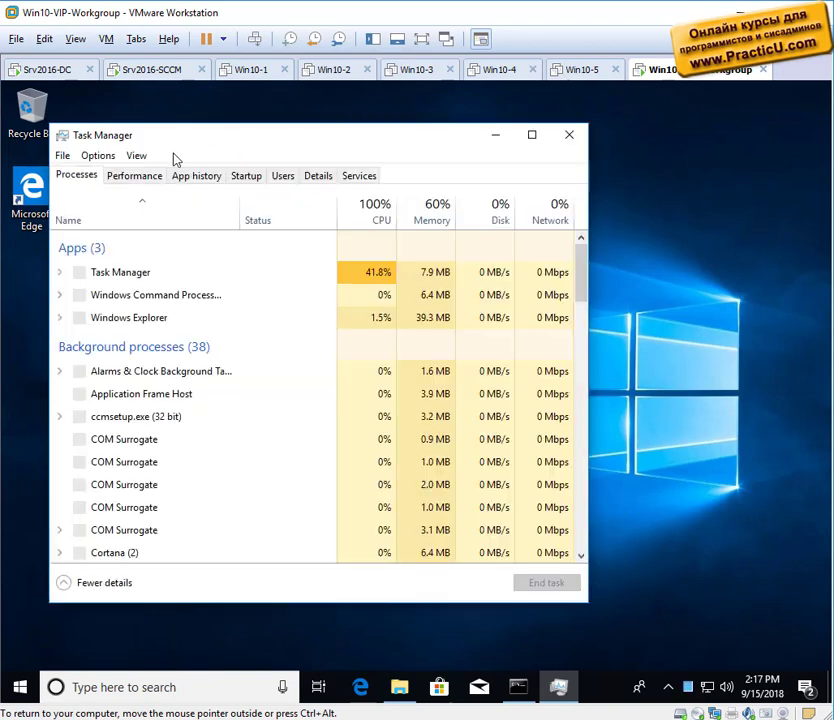
pyautogui.moveTo(185, 150); pyautogui.dragTo(292, 127)
pyautogui.click(421, 157)
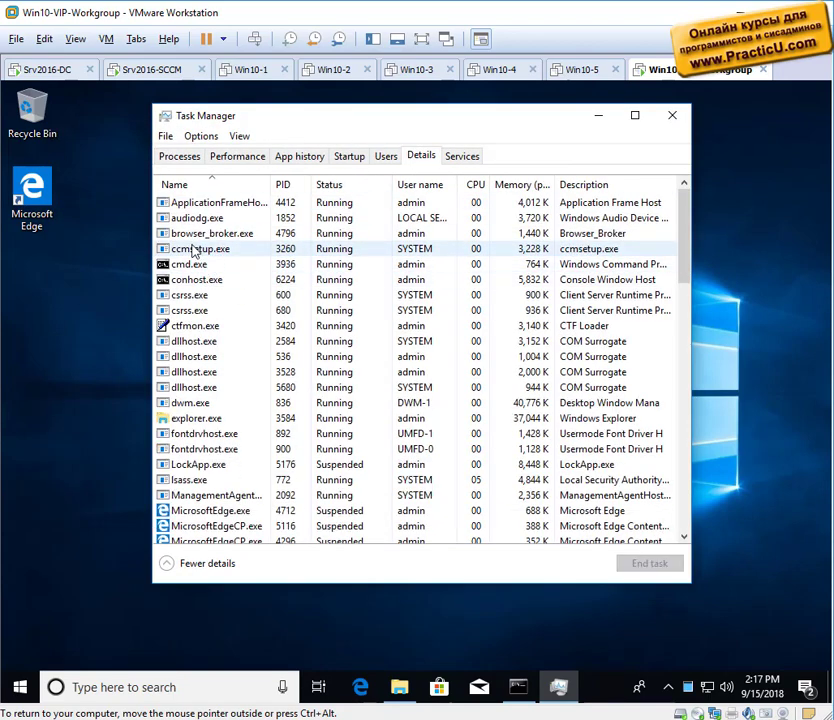
pyautogui.click(193, 250)
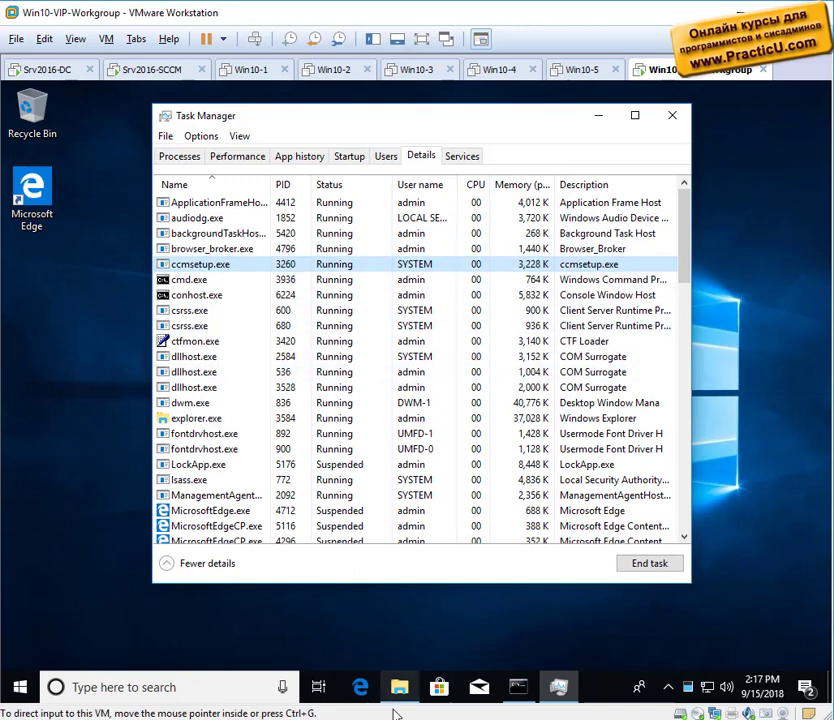
pyautogui.click(399, 687)
# Launch cmtrace.exe from \\srv2016-sccm\SMS_TLV\tools and make it the default log viewer.
pyautogui.click(318, 167)
pyautogui.doubleClick(551, 346)
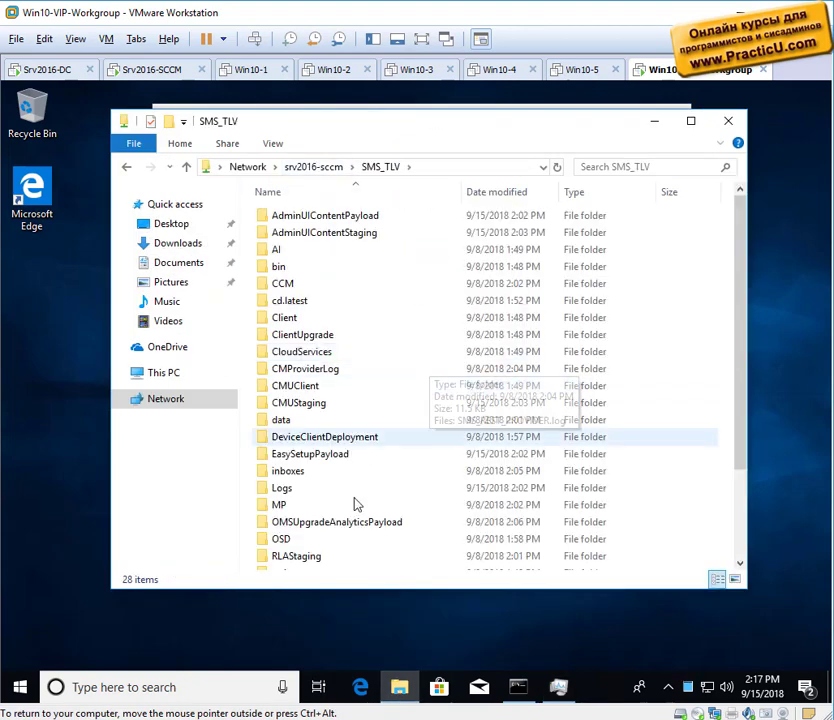
pyautogui.scroll(-3, 297, 509)
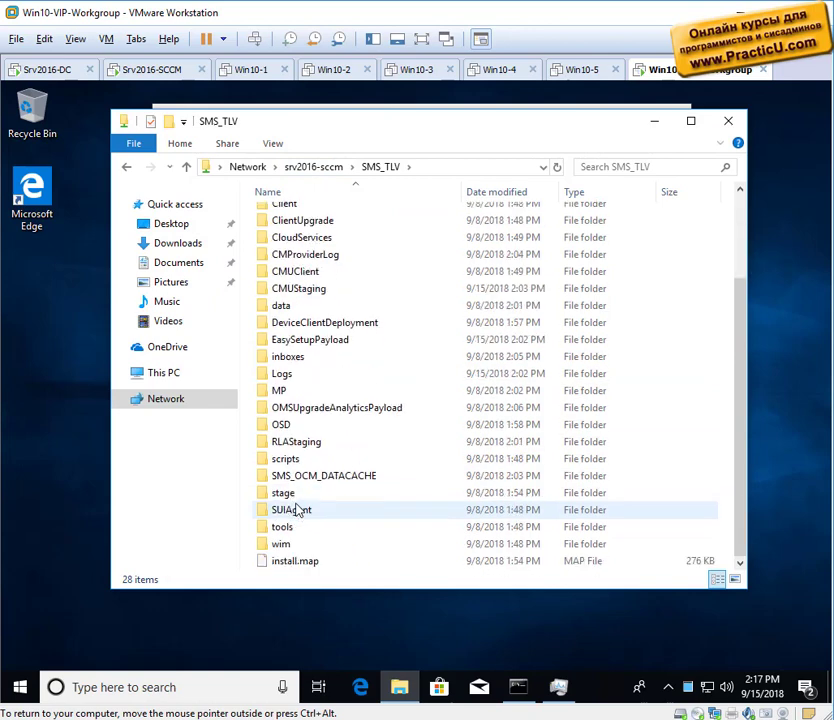
pyautogui.doubleClick(295, 527)
pyautogui.doubleClick(300, 270)
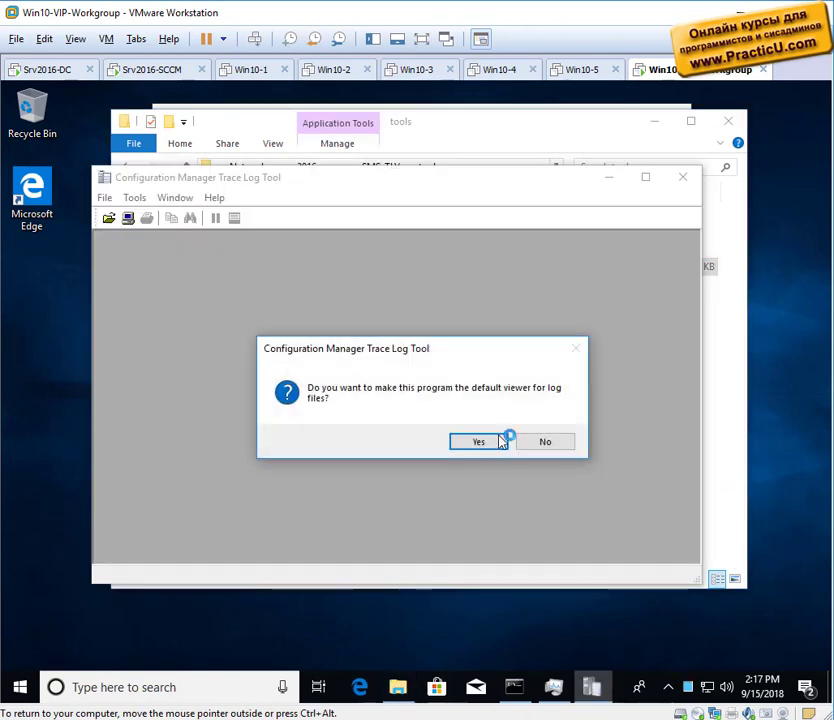
pyautogui.click(482, 441)
# Open C:\Windows\ccmsetup\Logs\ccmsetup.log maximized in CMTrace, with Task Manager placed alongside.
pyautogui.click(108, 218)
pyautogui.write('c')
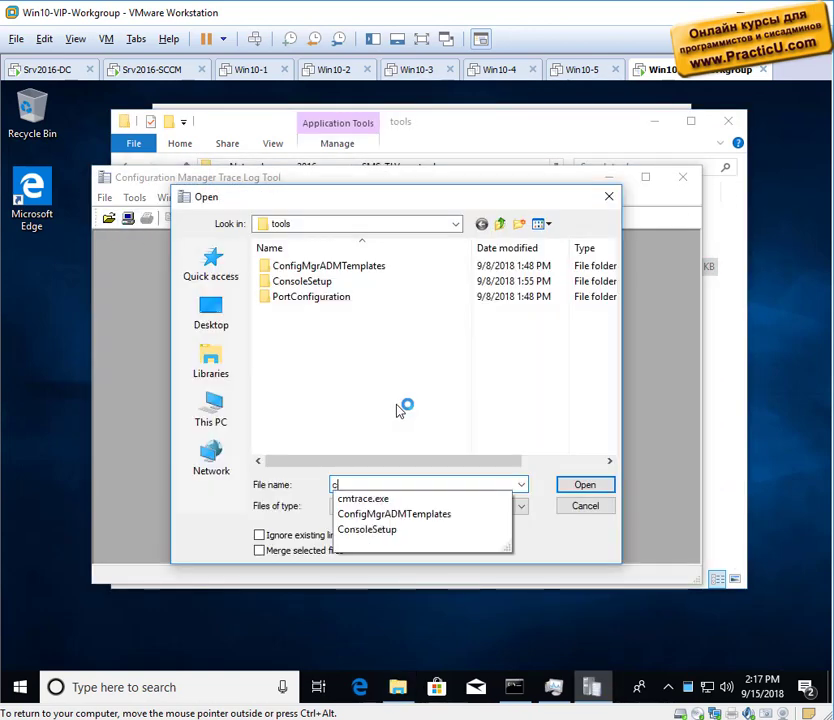
pyautogui.write(':\\Windows\\ccmsetup')
pyautogui.press('Return')
pyautogui.click(405, 406)
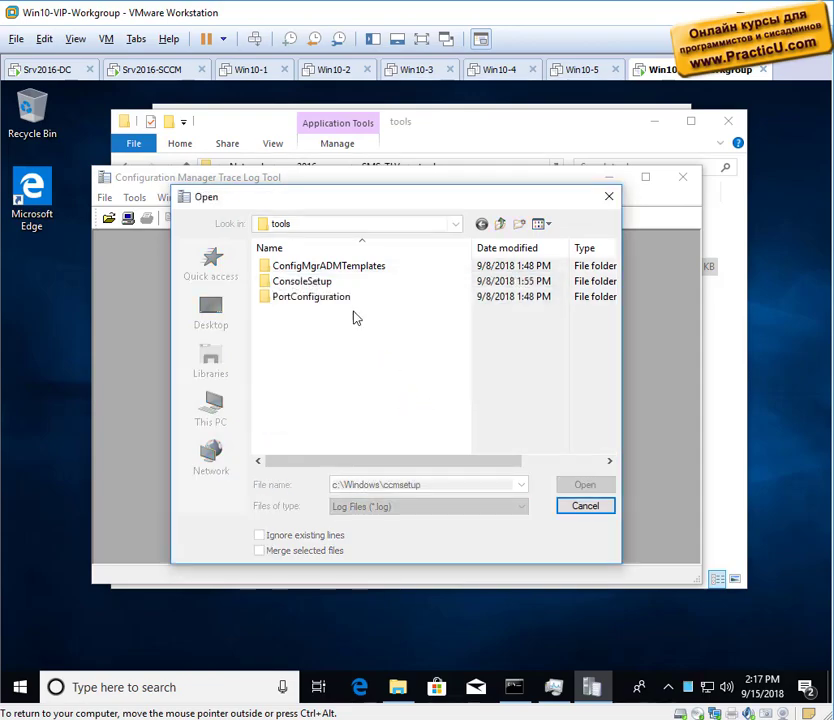
pyautogui.click(340, 505)
pyautogui.doubleClick(285, 281)
pyautogui.click(293, 268)
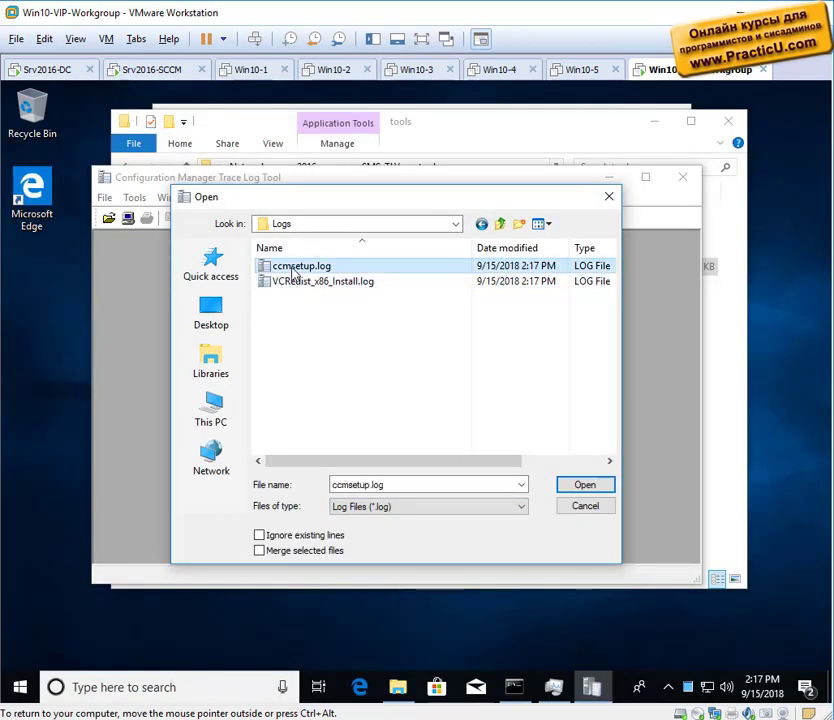
pyautogui.doubleClick(293, 268)
pyautogui.moveTo(200, 177); pyautogui.dragTo(200, 82)
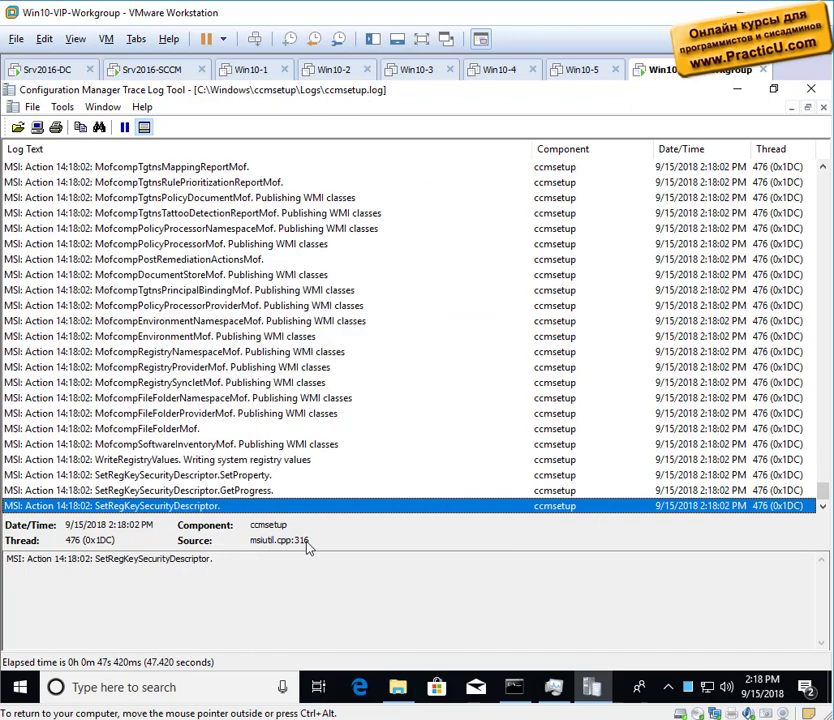
pyautogui.click(550, 689)
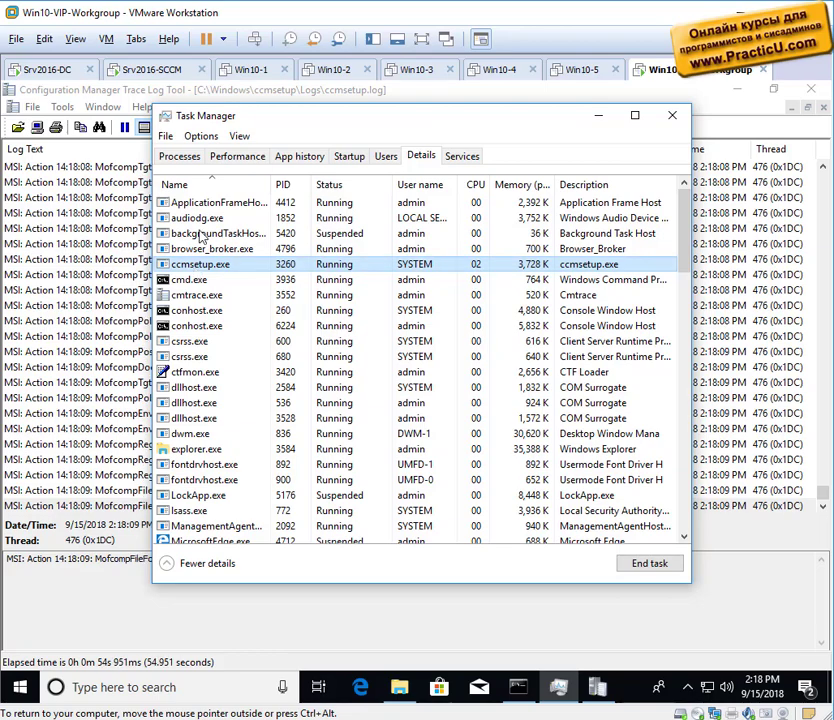
pyautogui.moveTo(266, 123); pyautogui.dragTo(355, 128)
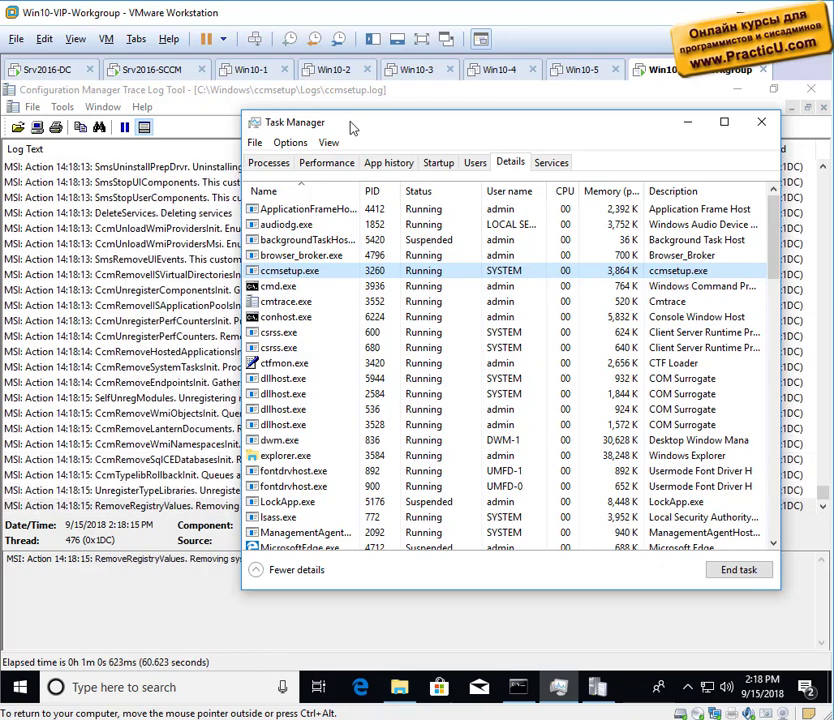
# On the Srv2016-SCCM VM, open Hierarchy Settings from Administration > Sites for site TLV.
pyautogui.click(118, 70)
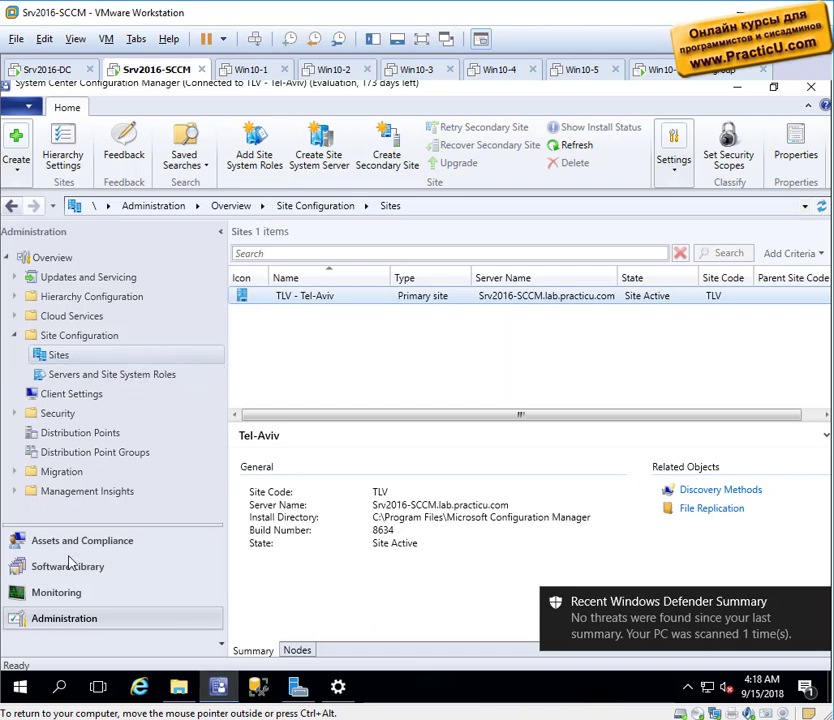
pyautogui.click(93, 540)
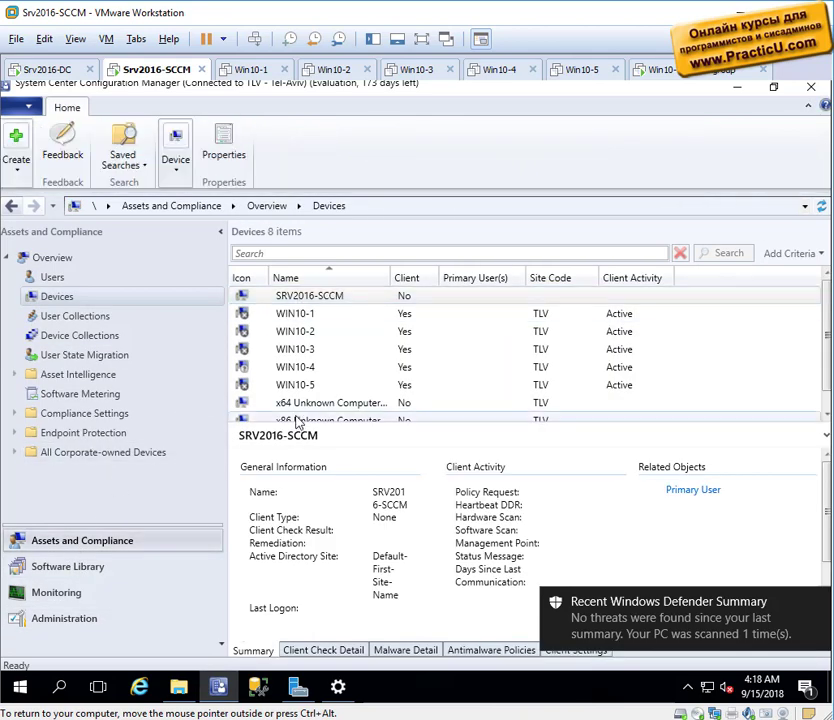
pyautogui.click(84, 624)
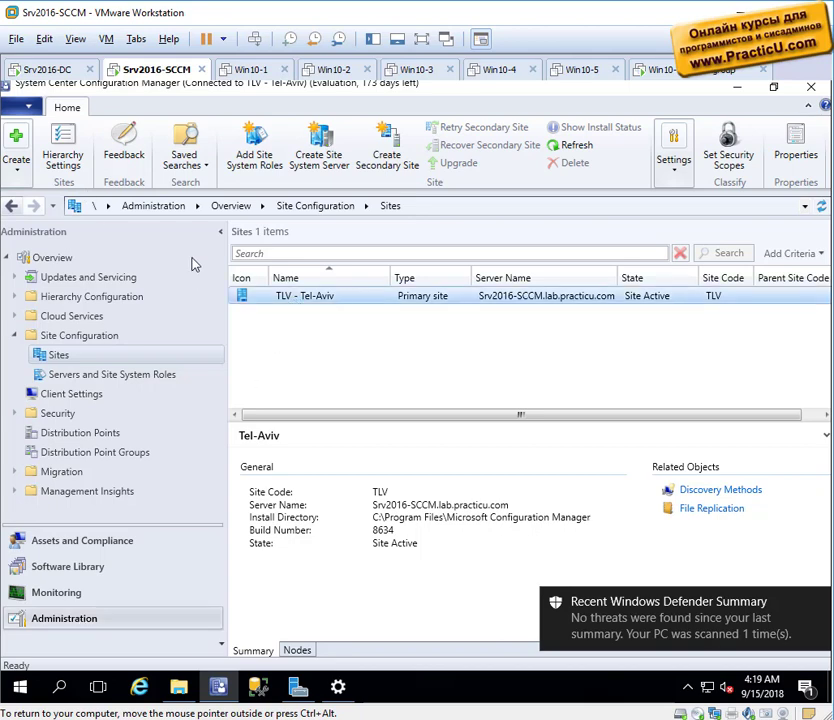
pyautogui.click(62, 152)
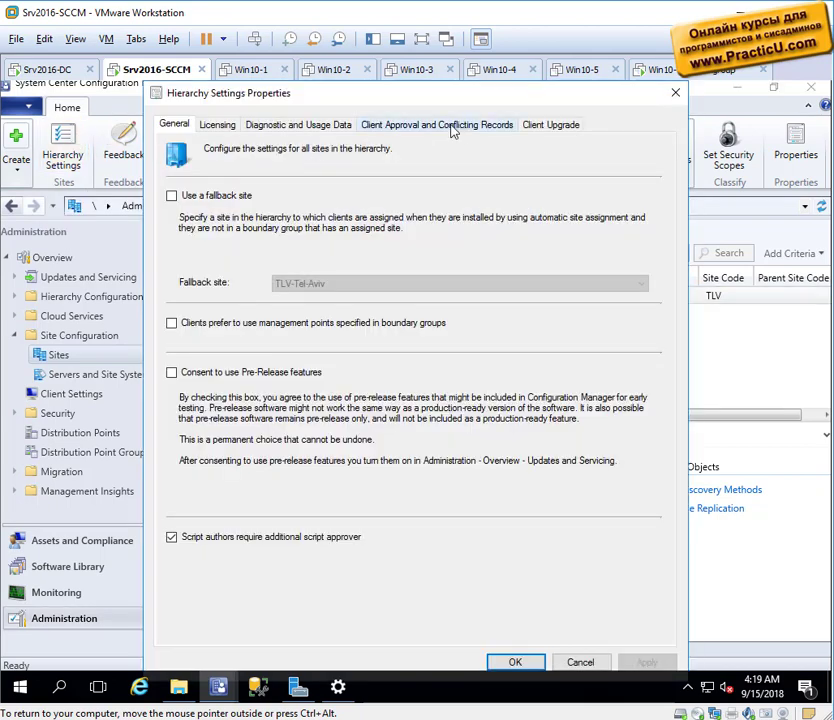
# Apply the changed settings on the Client Approval and Conflicting Records tab.
pyautogui.click(436, 127)
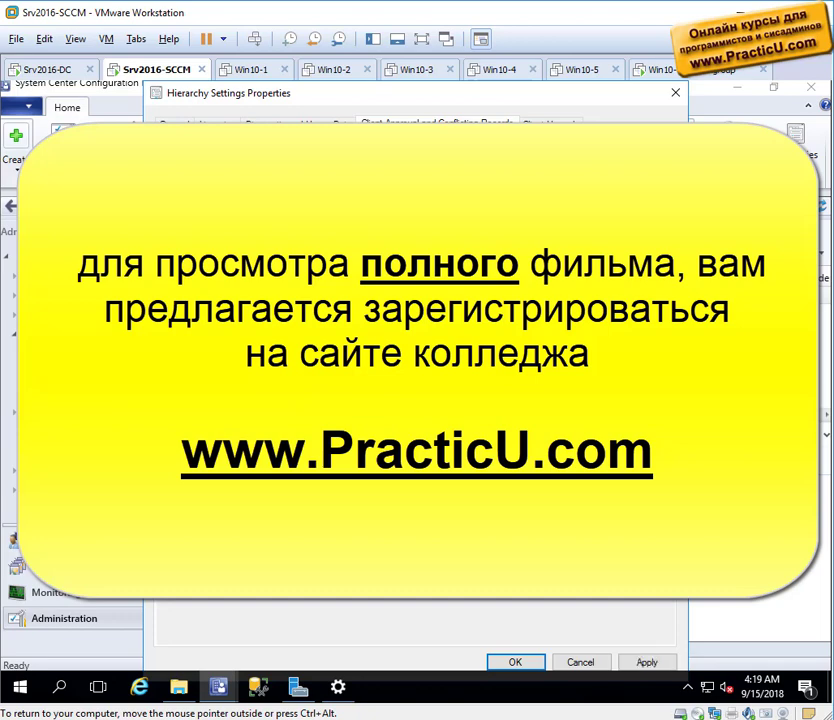
pyautogui.hotkey('alt', 'a')
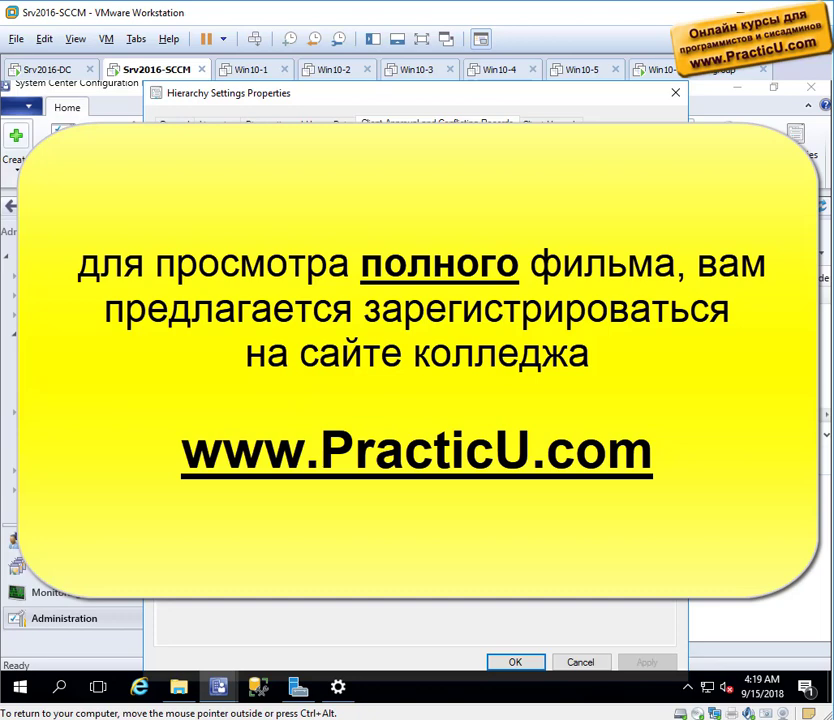